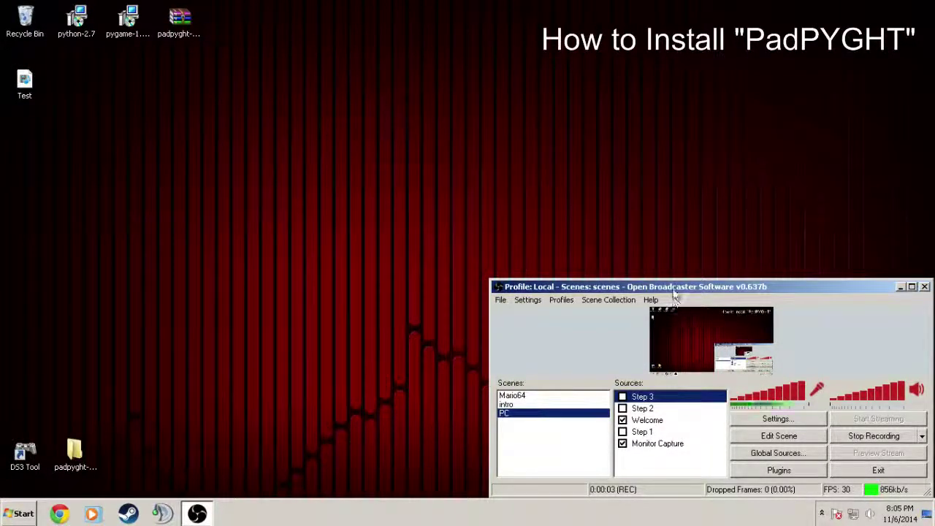
# Step: Drag the OBS recording window to the lower right so the desktop installer files are visible
pyautogui.moveTo(674, 293); pyautogui.dragTo(855, 290)
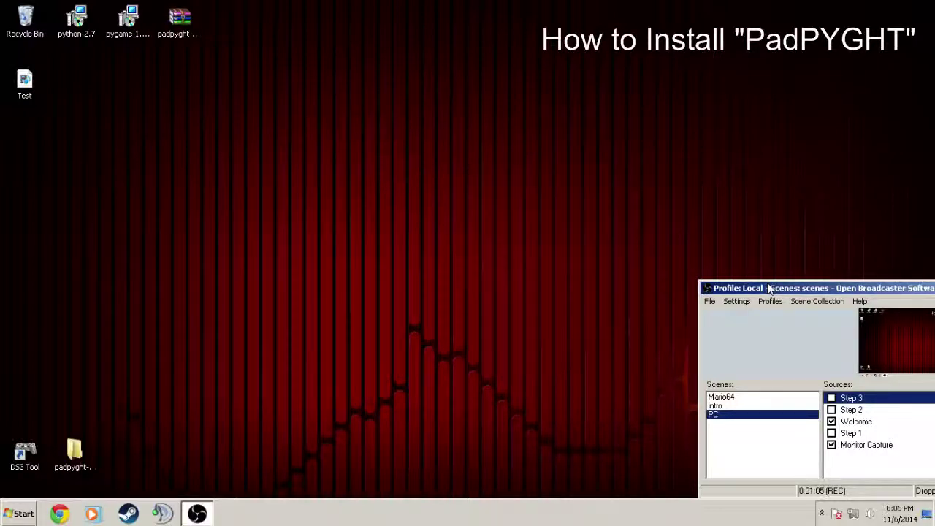
pyautogui.click(74, 23)
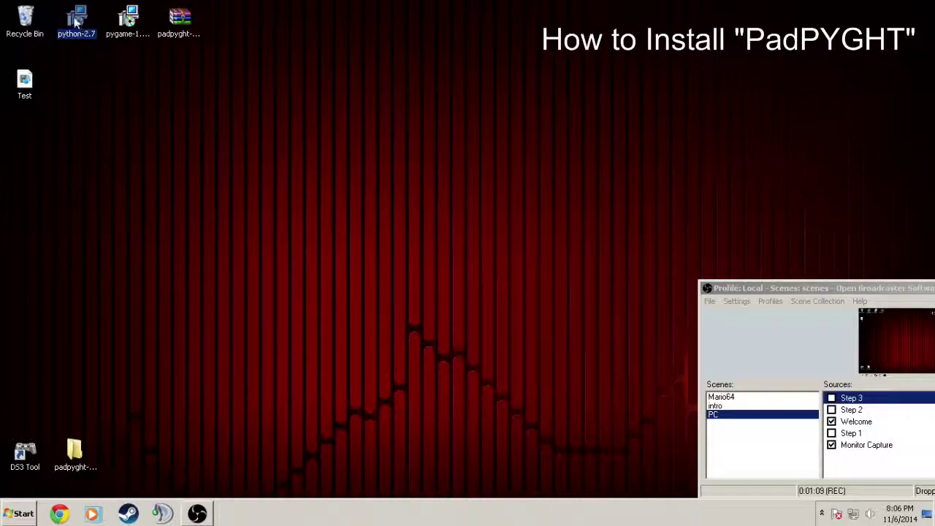
pyautogui.doubleClick(81, 25)
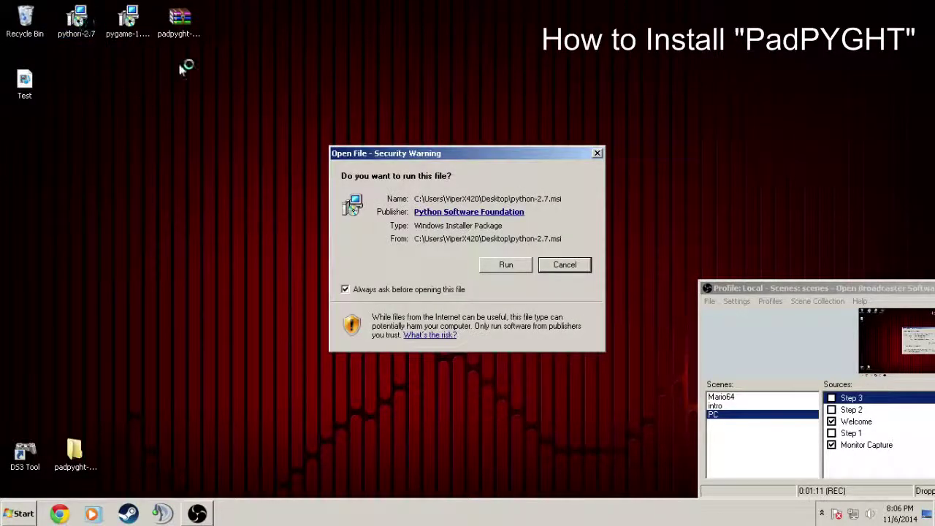
pyautogui.click(511, 269)
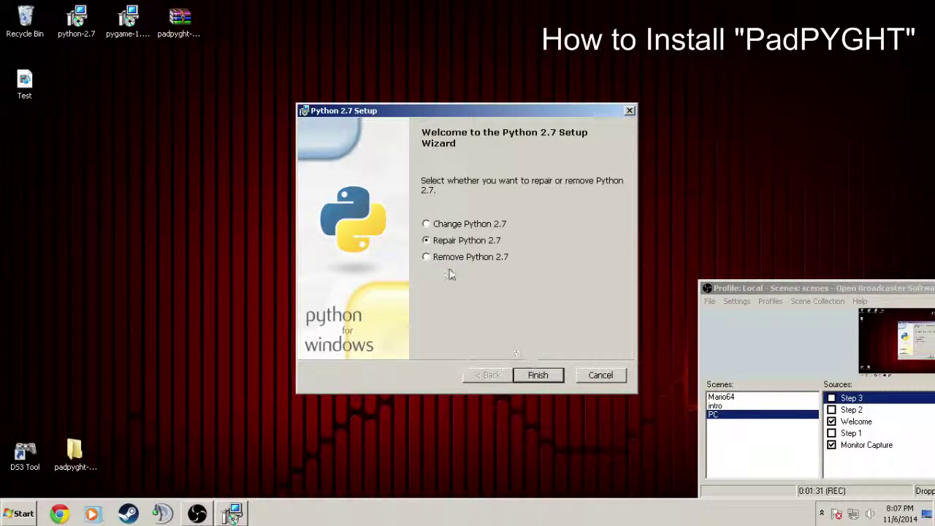
pyautogui.click(600, 375)
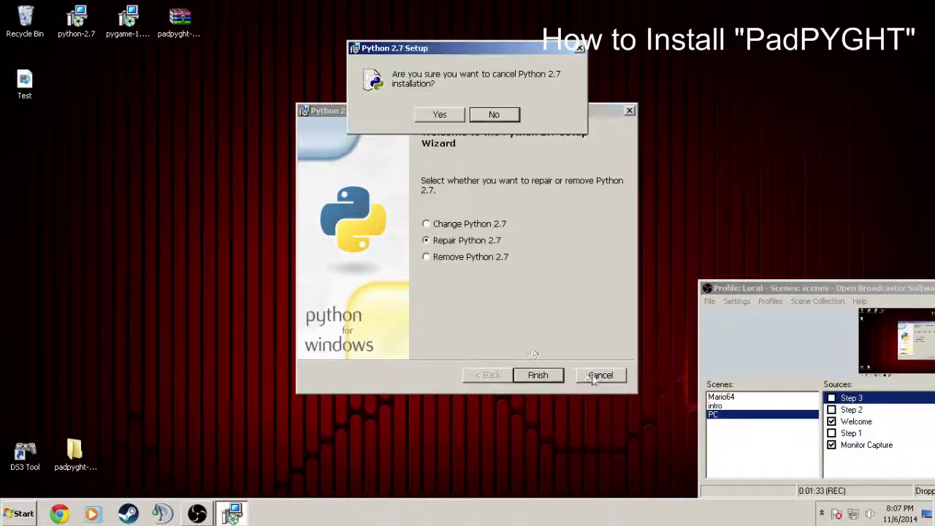
pyautogui.click(439, 115)
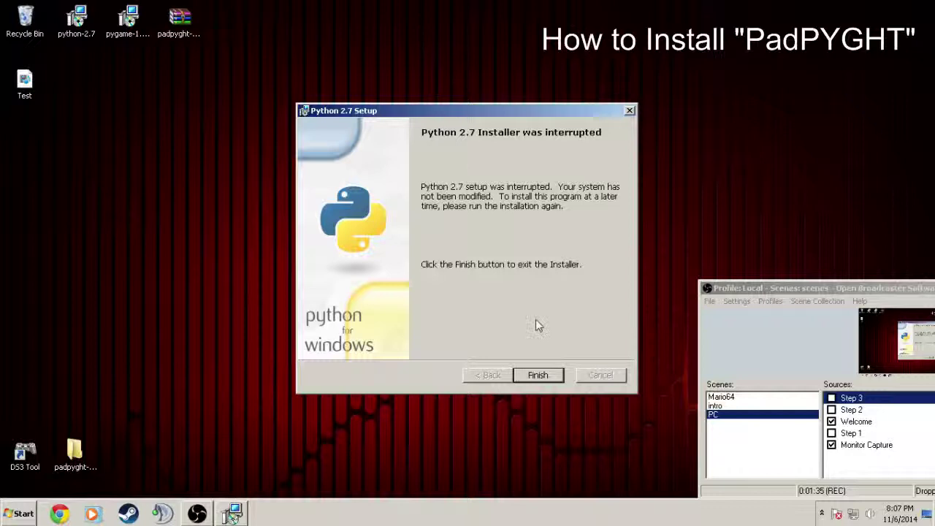
pyautogui.click(538, 375)
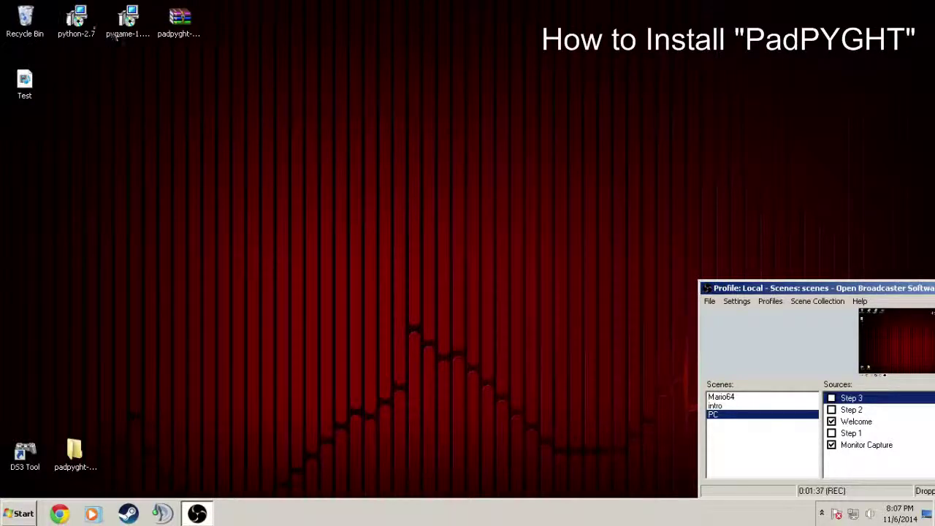
pyautogui.click(128, 25)
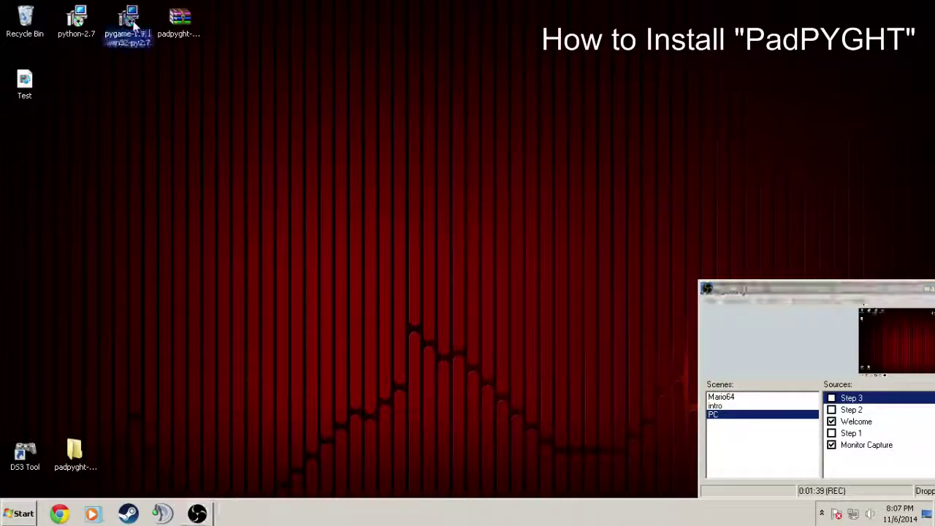
pyautogui.doubleClick(130, 25)
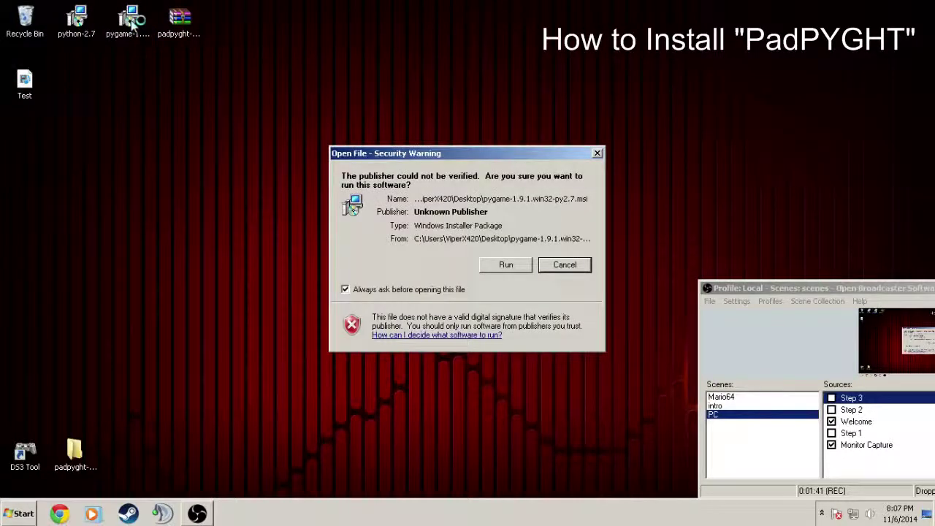
pyautogui.click(488, 267)
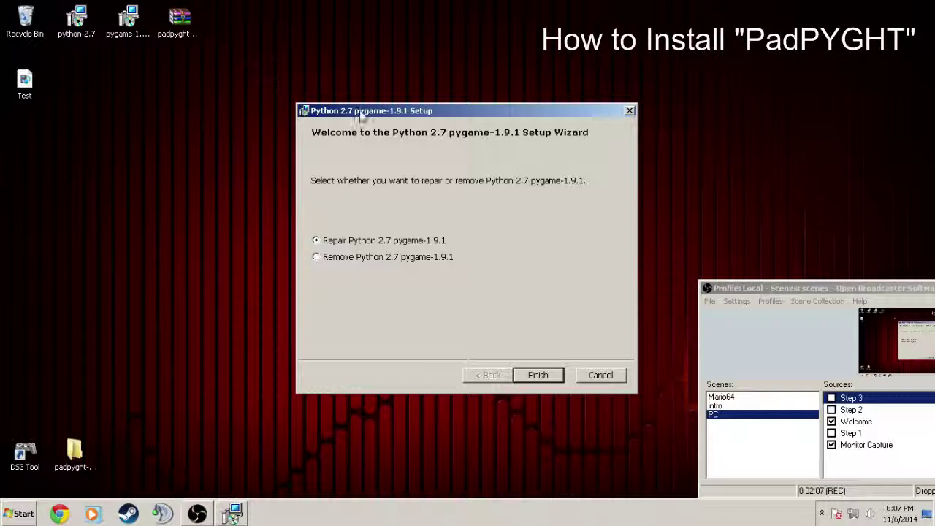
pyautogui.click(602, 379)
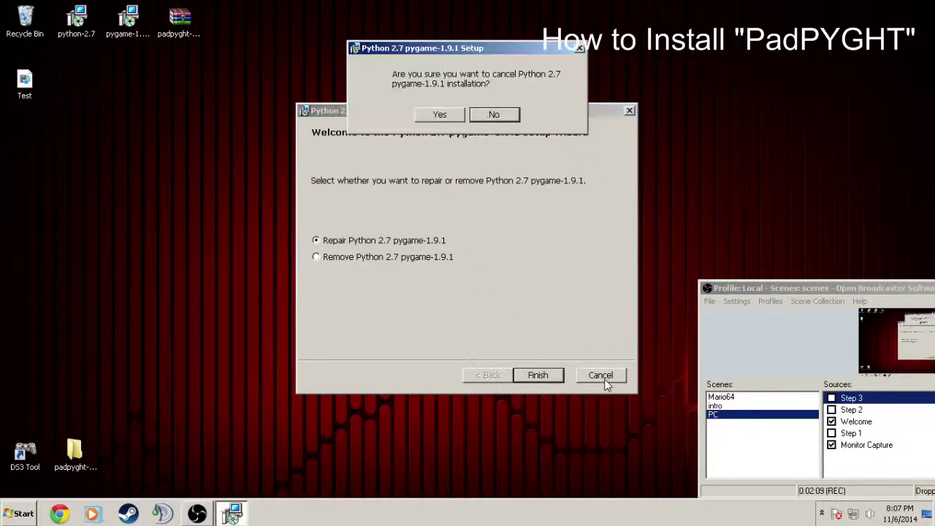
pyautogui.click(434, 115)
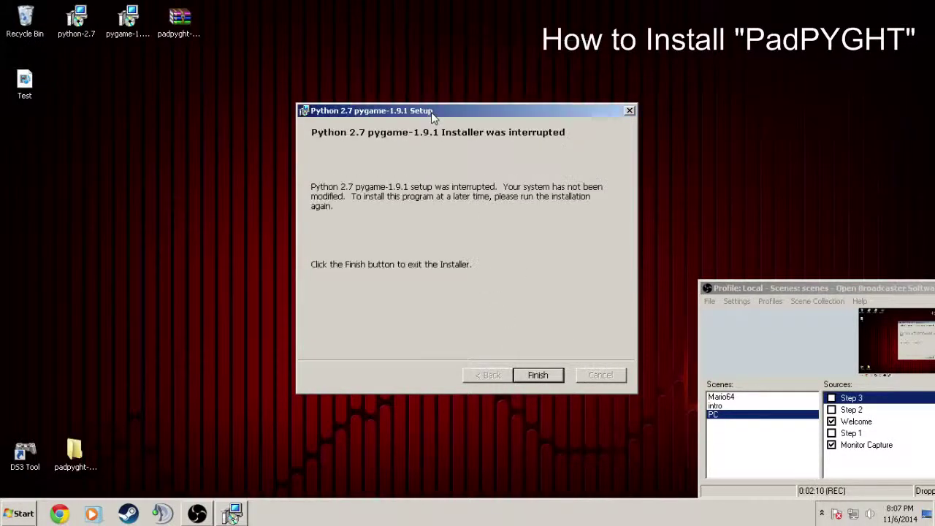
pyautogui.click(544, 375)
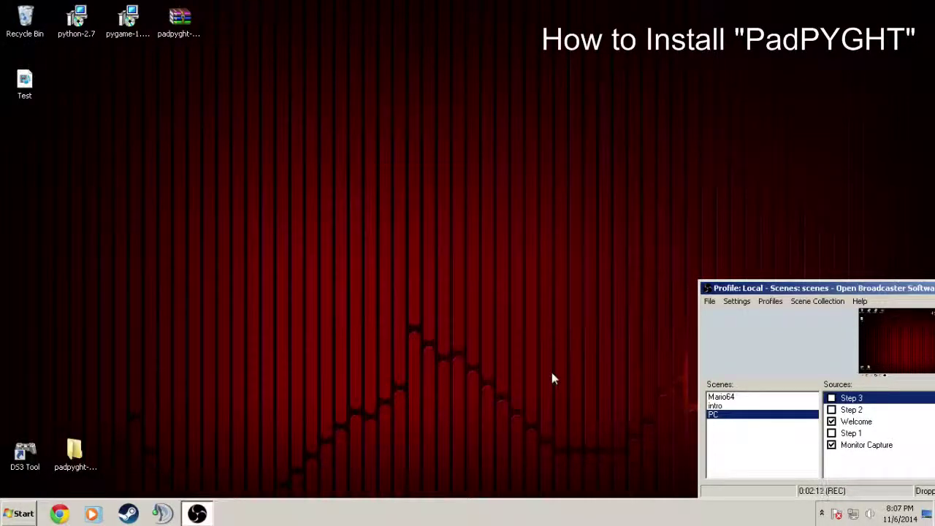
# Step: Open New folder and move the pgu-0.18 folder out of it onto the desktop
pyautogui.click(127, 21)
pyautogui.click(81, 31)
pyautogui.click(120, 32)
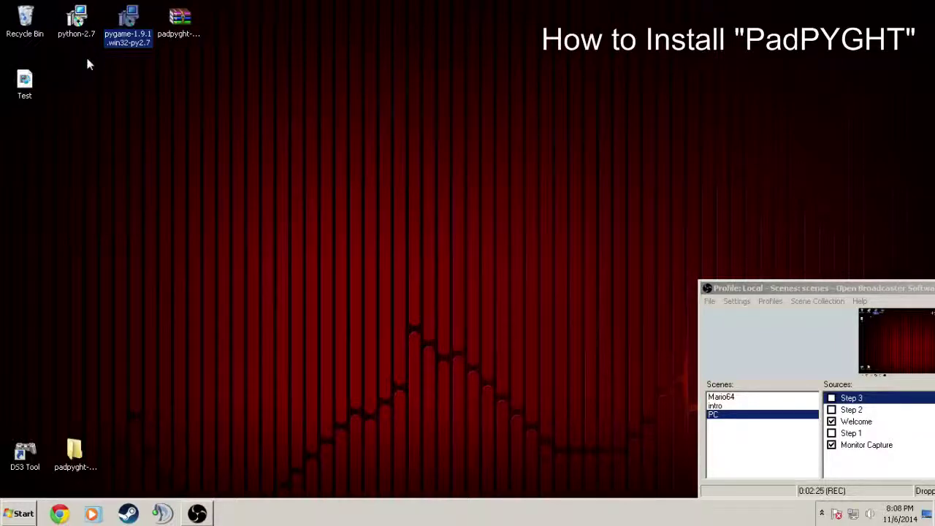
pyautogui.click(24, 516)
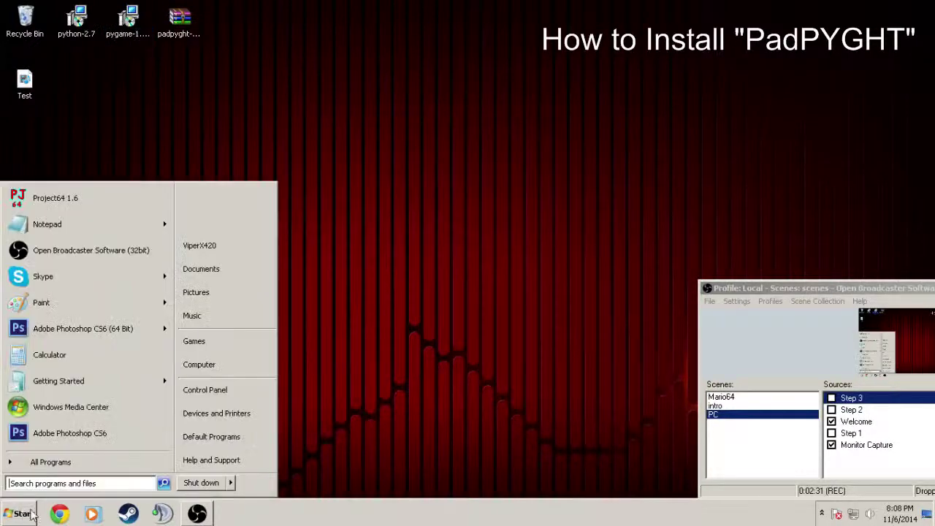
pyautogui.click(88, 84)
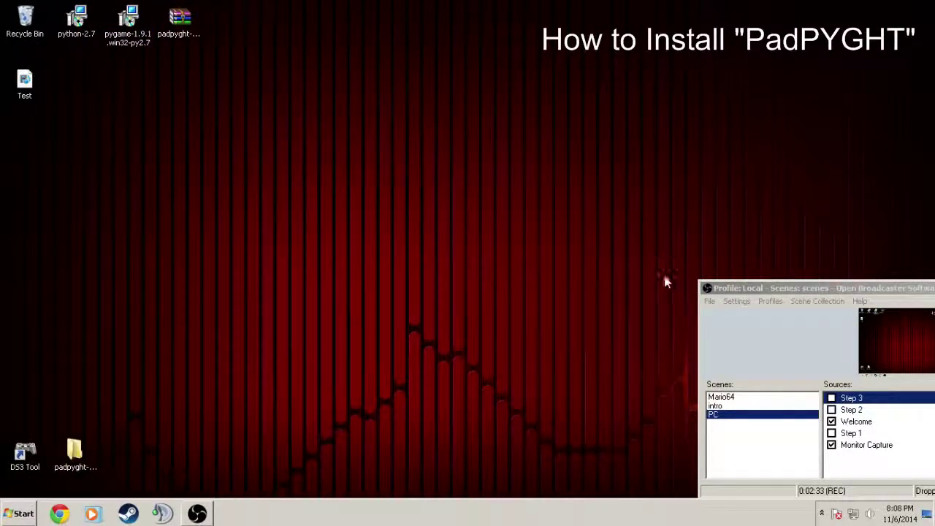
pyautogui.moveTo(739, 290); pyautogui.dragTo(356, 202)
pyautogui.doubleClick(850, 453)
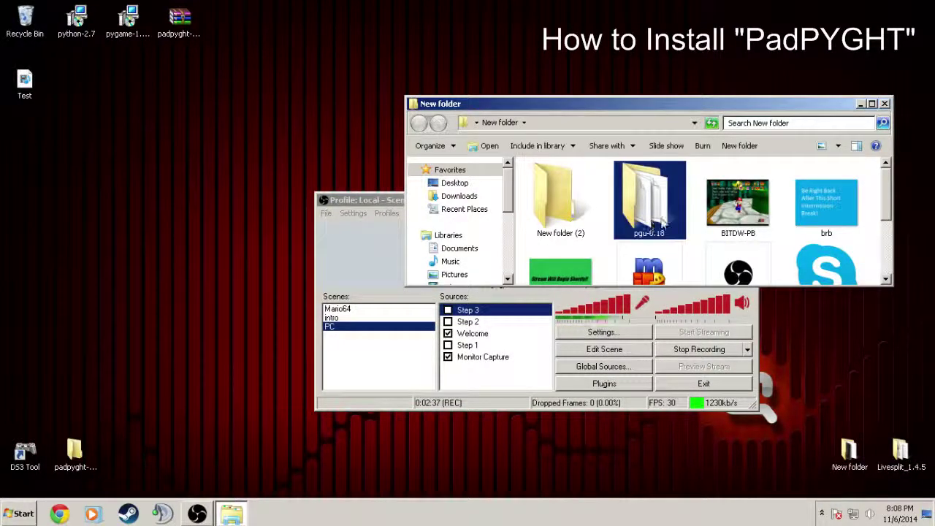
pyautogui.moveTo(653, 217); pyautogui.dragTo(231, 22)
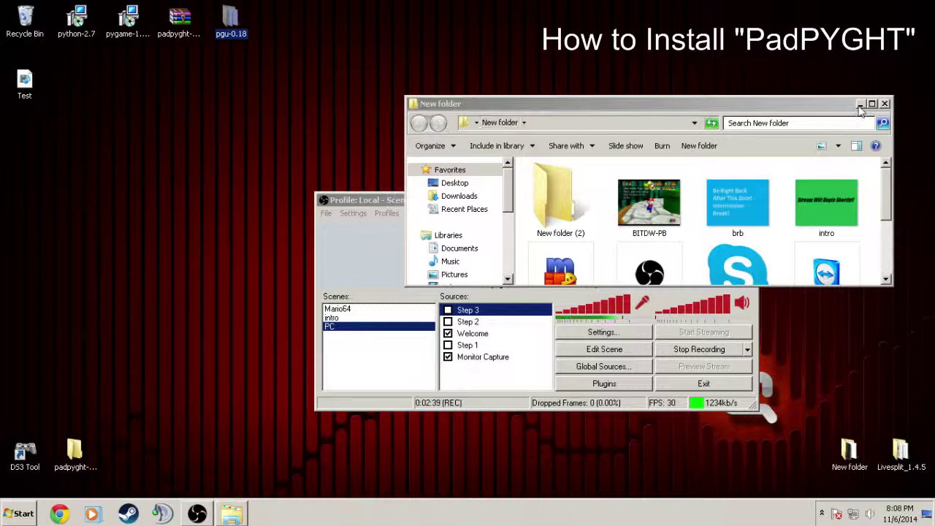
pyautogui.click(860, 104)
pyautogui.moveTo(543, 201); pyautogui.dragTo(902, 300)
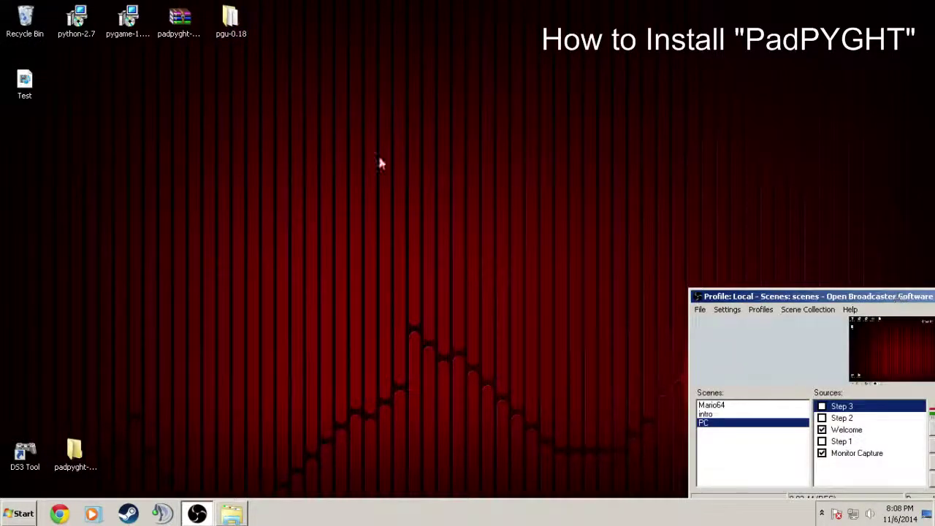
# Step: Open pgu-0.18 snapped to the right half of the screen and select its setup file
pyautogui.click(229, 31)
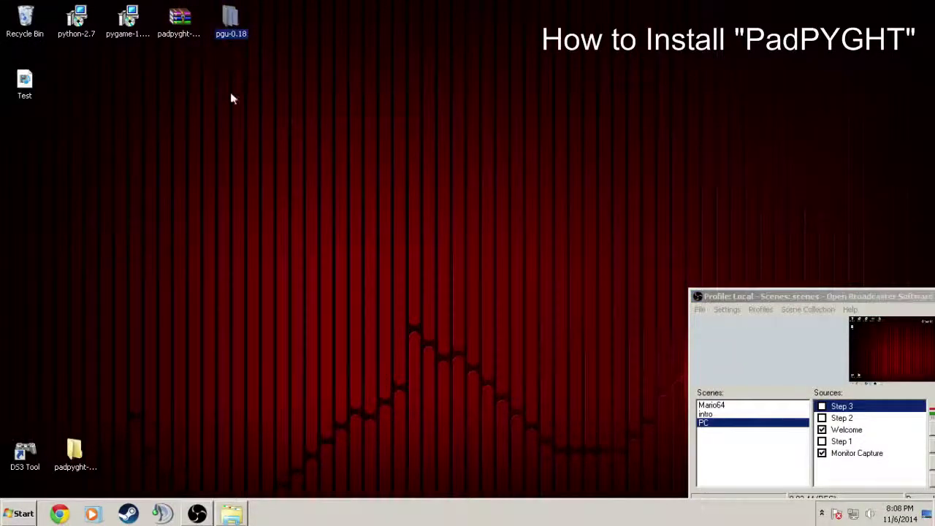
pyautogui.doubleClick(243, 38)
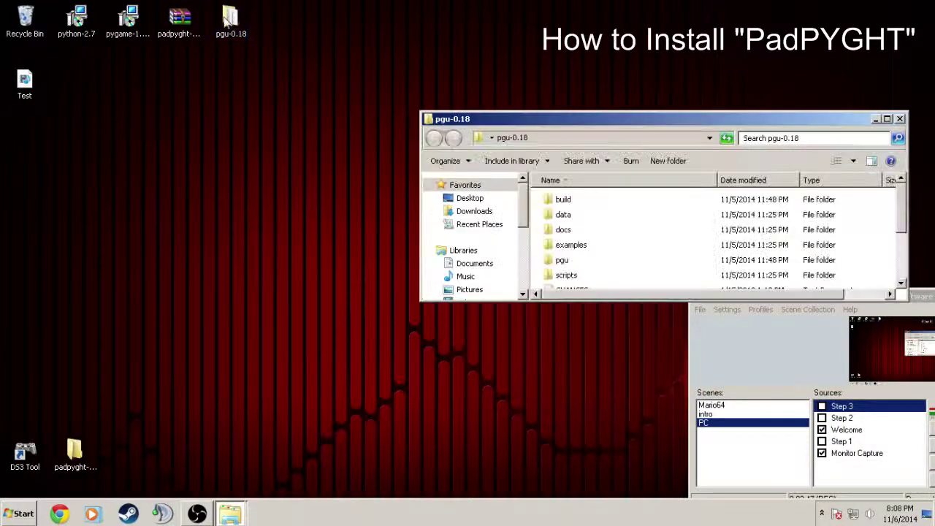
pyautogui.moveTo(587, 122); pyautogui.dragTo(934, 139)
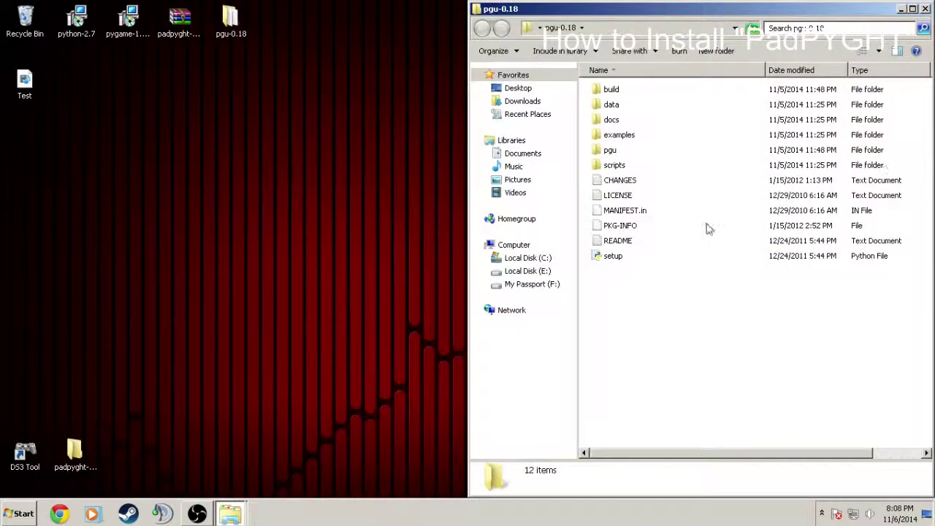
pyautogui.click(613, 257)
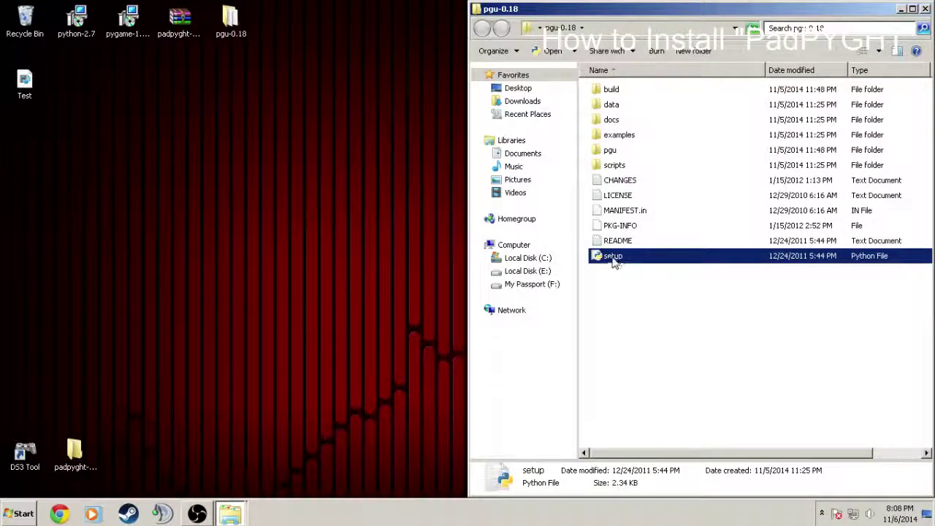
# Step: Launch Command Prompt with 'cmd' and copy the pgu-0.18 folder path from Explorer
pyautogui.click(24, 513)
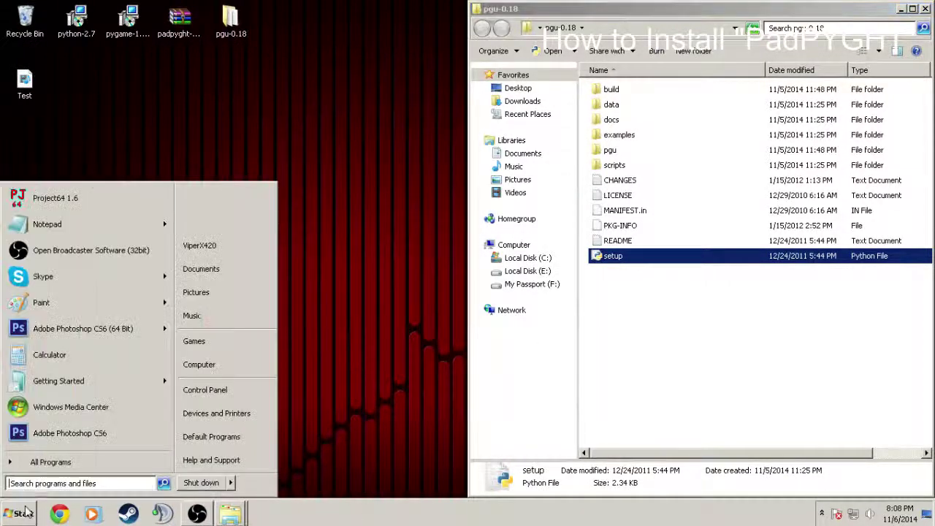
pyautogui.write('cmd')
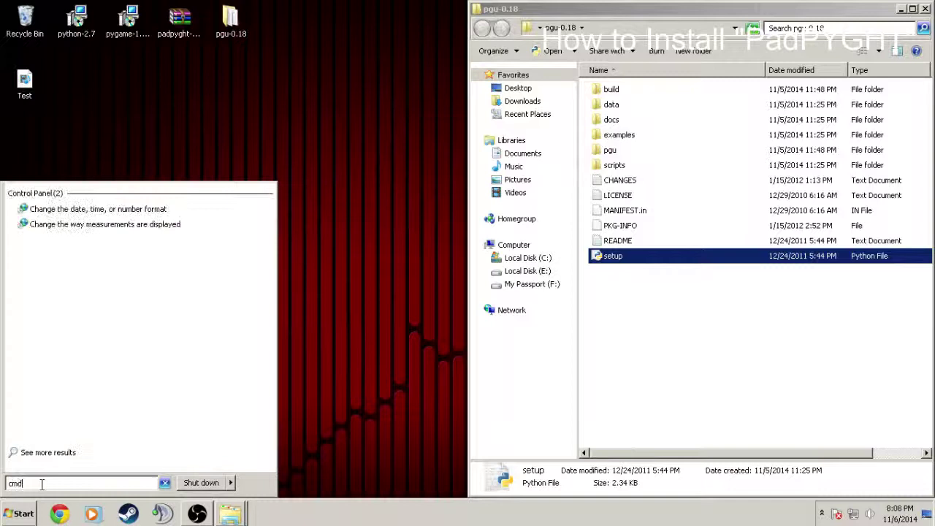
pyautogui.press('Return')
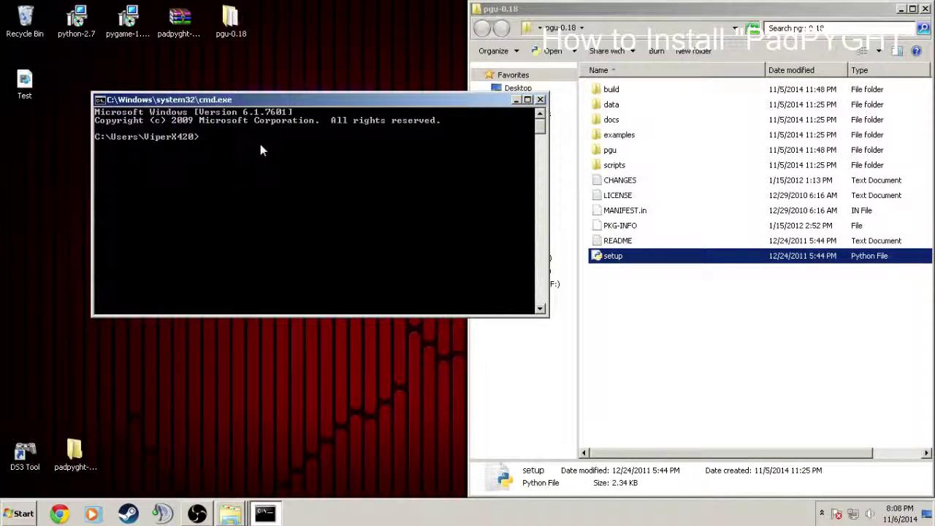
pyautogui.click(682, 27)
pyautogui.press('super+c')
pyautogui.rightClick(683, 28)
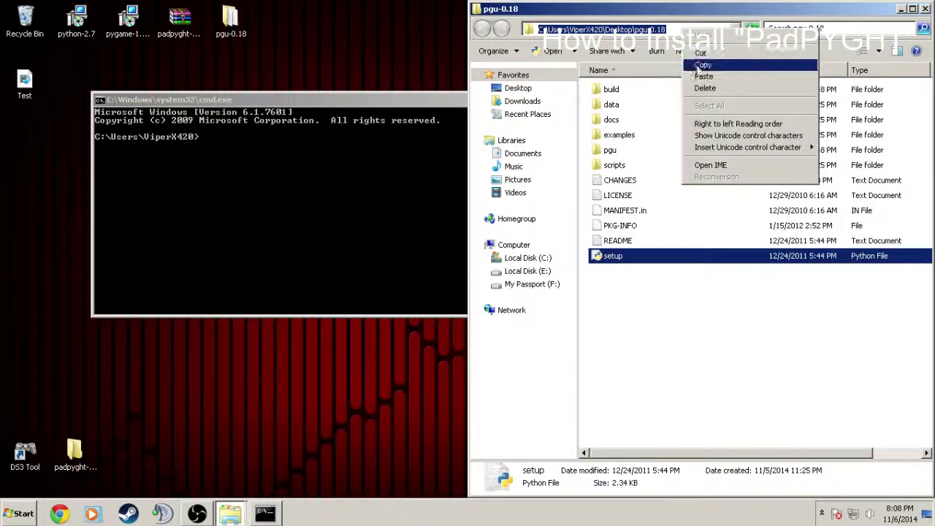
pyautogui.click(694, 66)
# Step: Change the console into the pgu-0.18 folder and enter 'setup.py install'
pyautogui.click(263, 164)
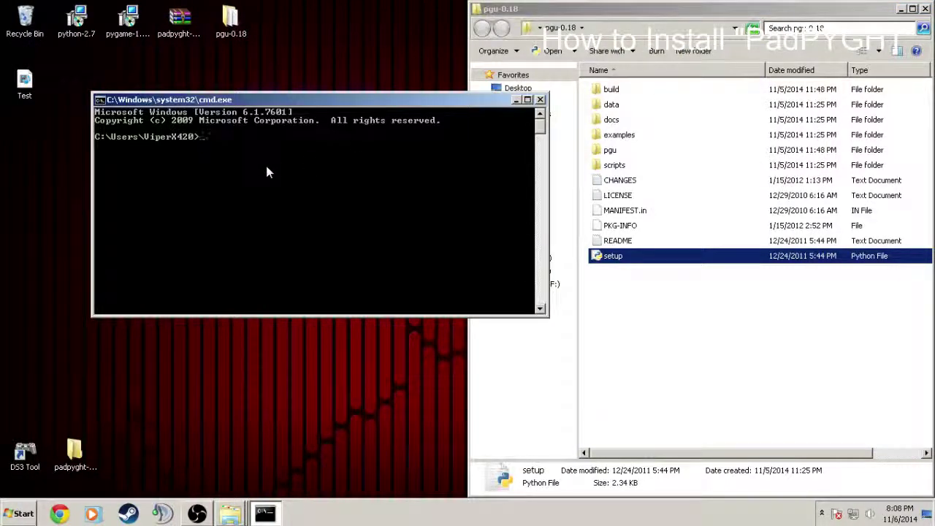
pyautogui.write('cd')
pyautogui.rightClick(266, 166)
pyautogui.click(288, 194)
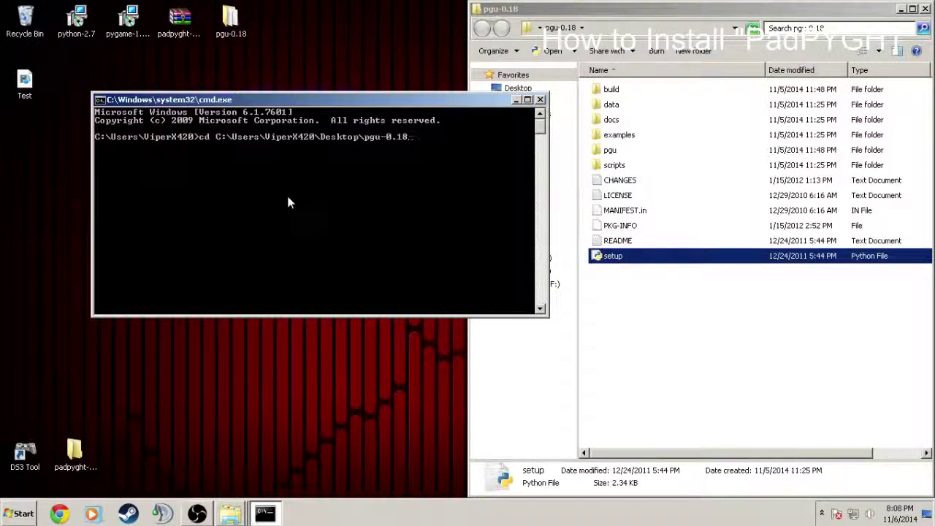
pyautogui.press('Return')
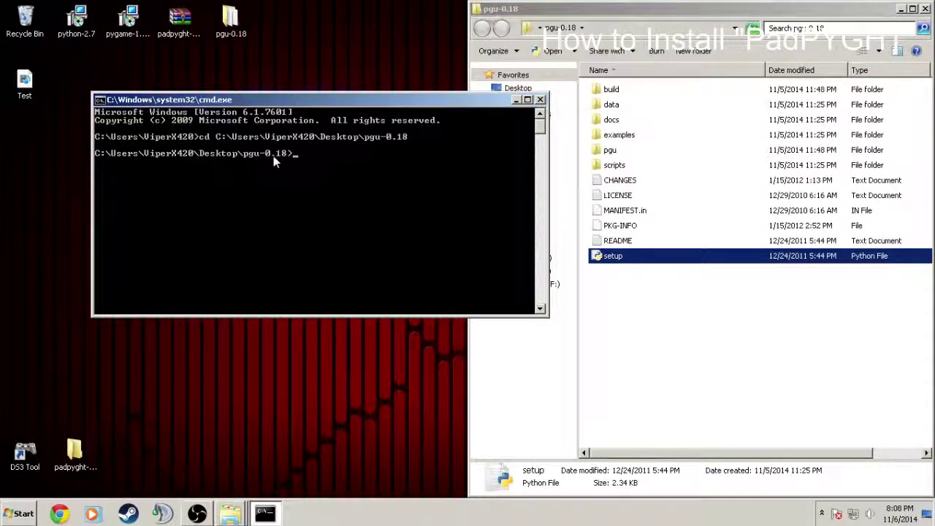
pyautogui.moveTo(627, 265); pyautogui.dragTo(612, 249)
pyautogui.write('se')
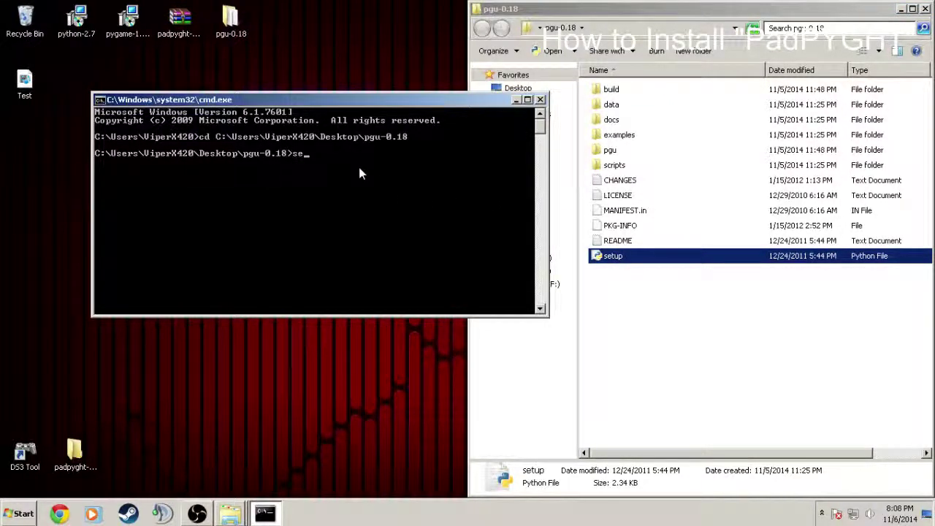
pyautogui.write('tup.py install')
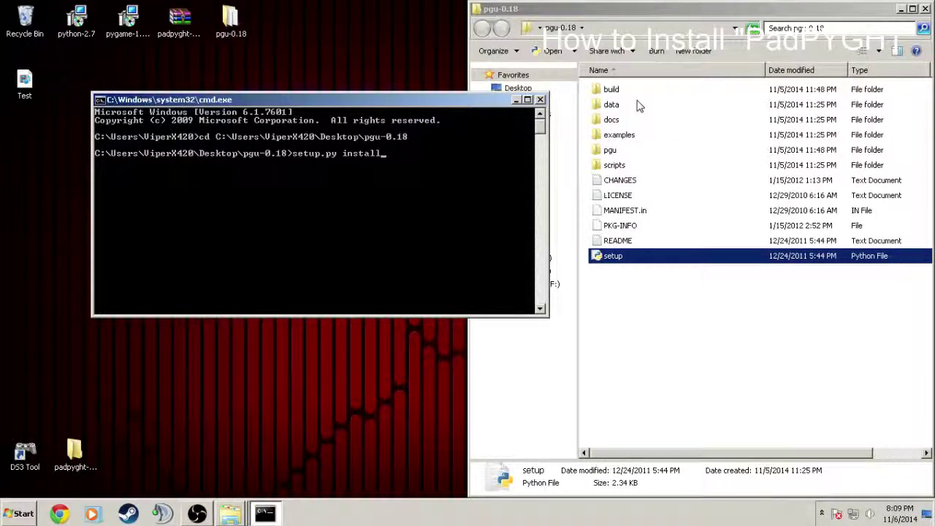
# Step: Close the console and pgu-0.18 window, then open the padpyght-master folder inside padpyght-master.zip
pyautogui.click(540, 100)
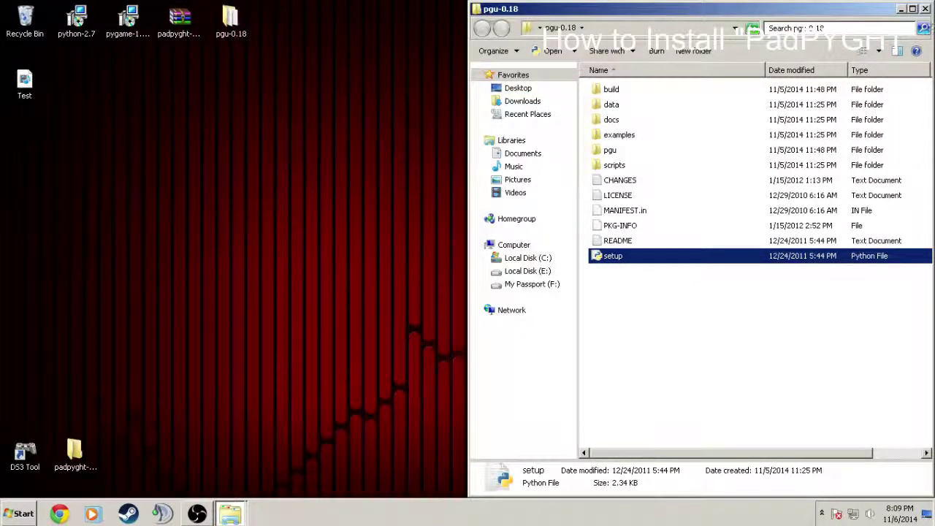
pyautogui.click(923, 8)
pyautogui.click(183, 42)
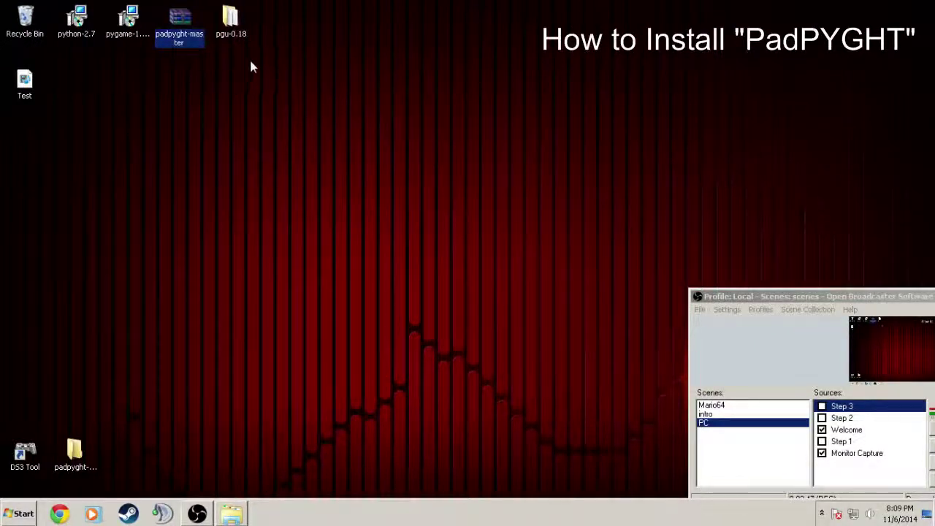
pyautogui.doubleClick(183, 40)
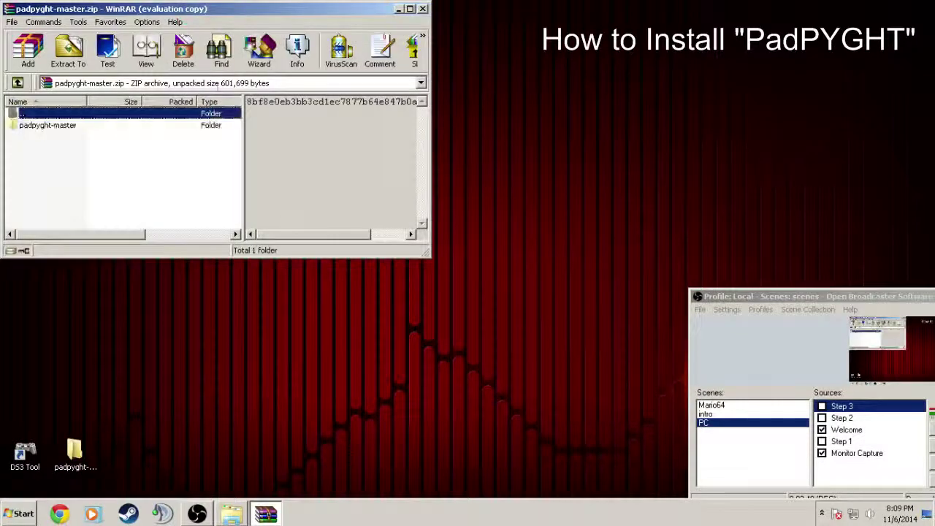
pyautogui.click(47, 126)
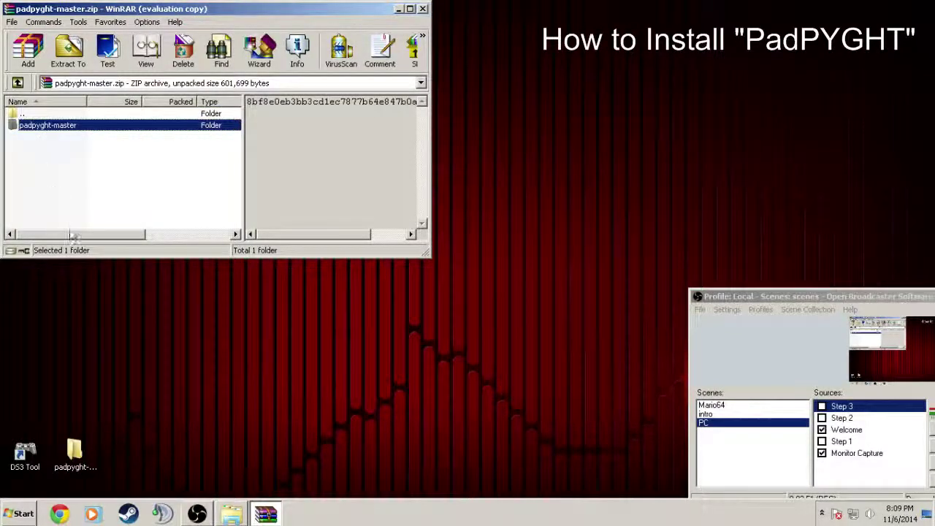
pyautogui.doubleClick(38, 125)
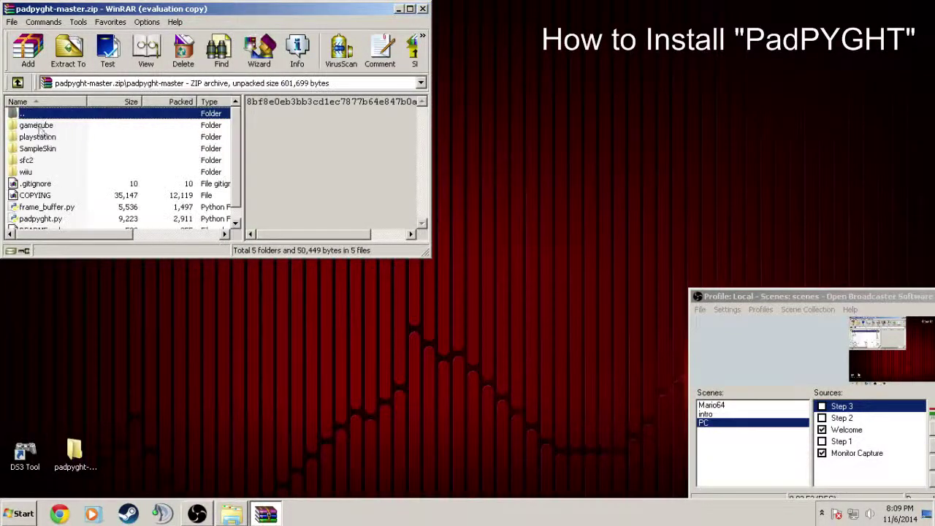
# Step: Create New folder (2) on the desktop and extract all archive items into it
pyautogui.rightClick(485, 117)
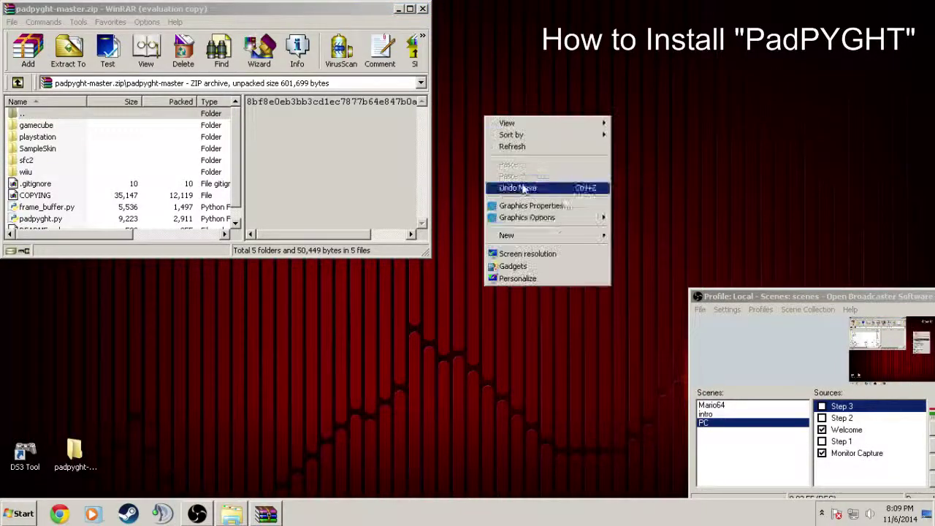
pyautogui.moveTo(523, 236)
pyautogui.click(635, 239)
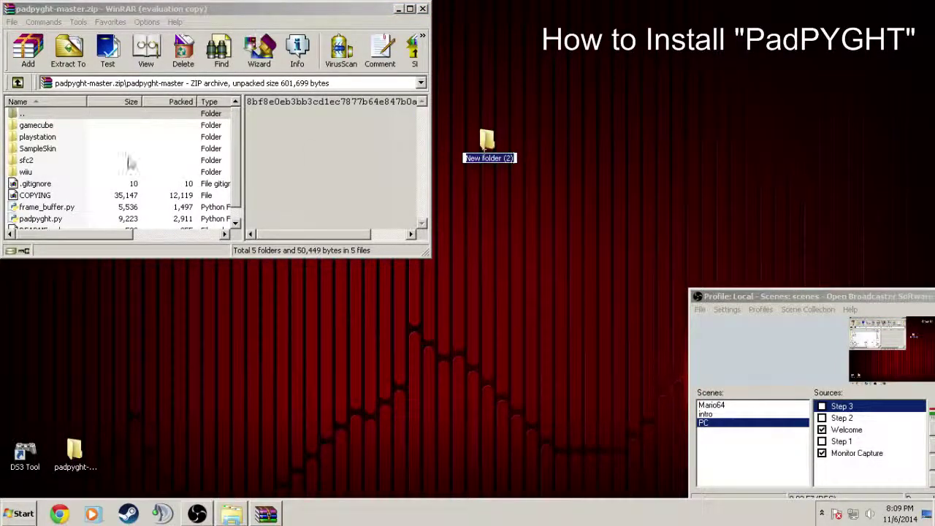
pyautogui.click(59, 125)
pyautogui.scroll(-1, 35, 219)
pyautogui.keyDown('shift'); pyautogui.click(37, 220); pyautogui.keyUp('shift')
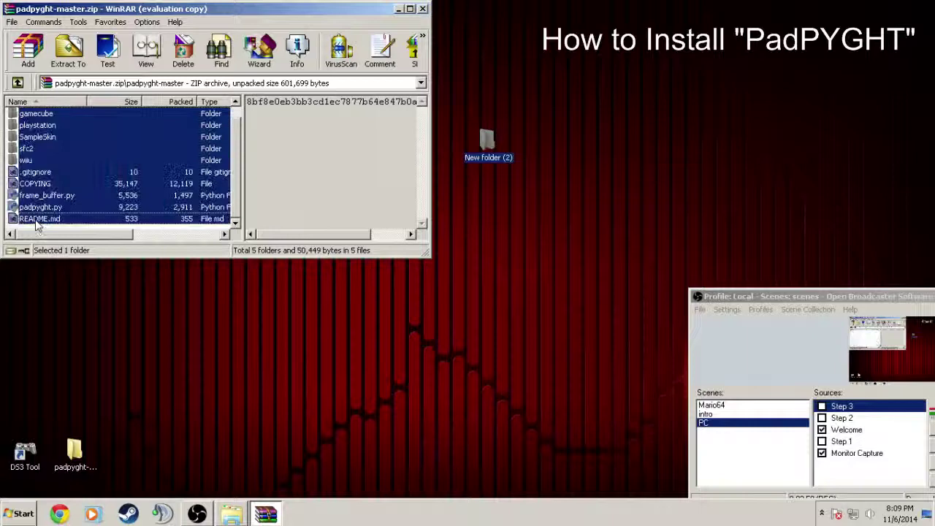
pyautogui.moveTo(43, 152); pyautogui.dragTo(485, 143)
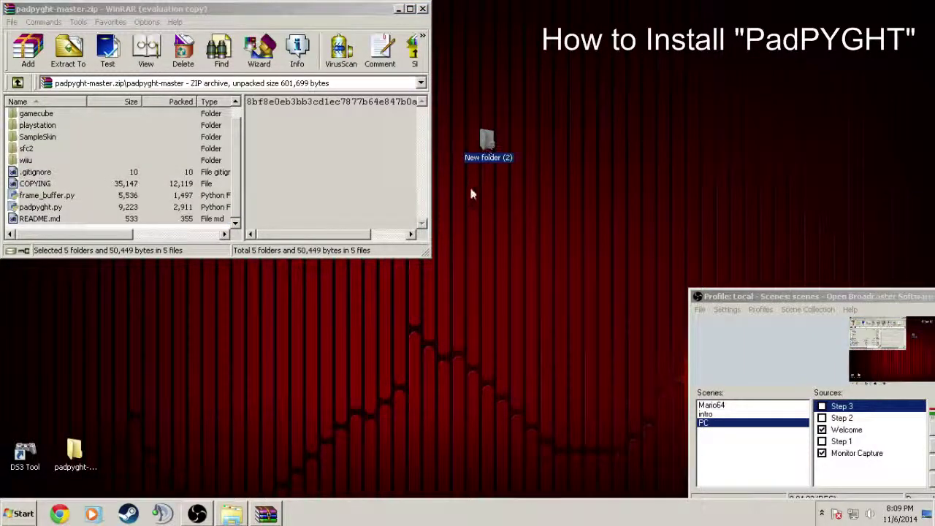
# Step: Close WinRAR and open New folder (2), maximizing then restoring its window
pyautogui.click(422, 9)
pyautogui.doubleClick(487, 141)
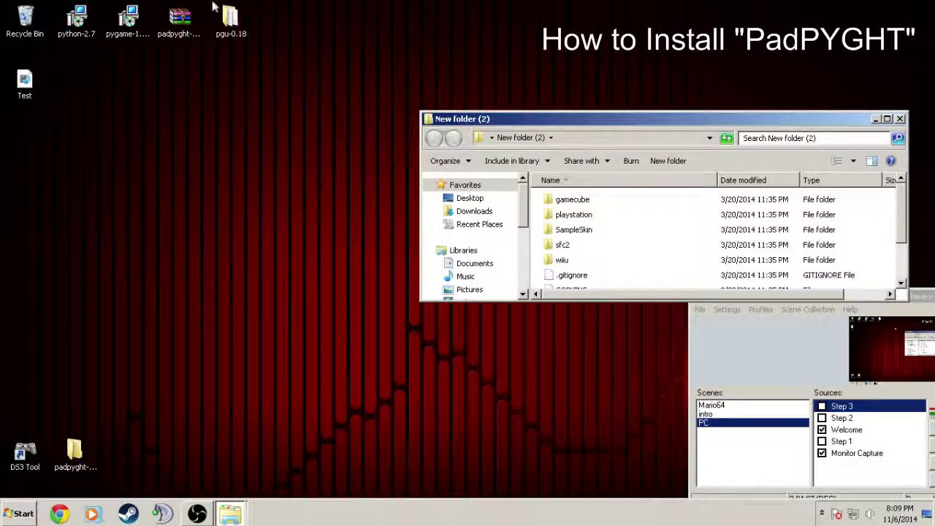
pyautogui.moveTo(214, 8); pyautogui.dragTo(214, 3)
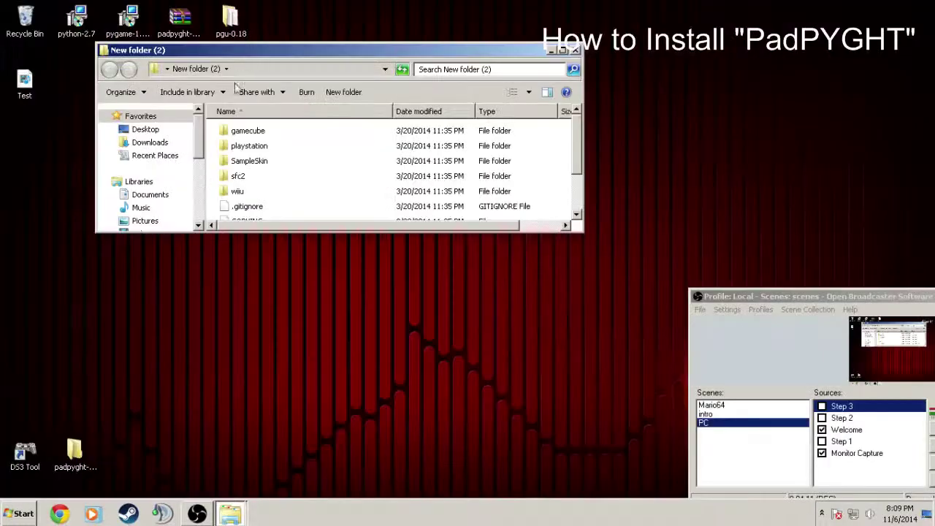
pyautogui.press('super+Down')
# Step: Go over the gamecube, playstation, sfc2 and wiiu skin folders and the padpyght script
pyautogui.click(245, 131)
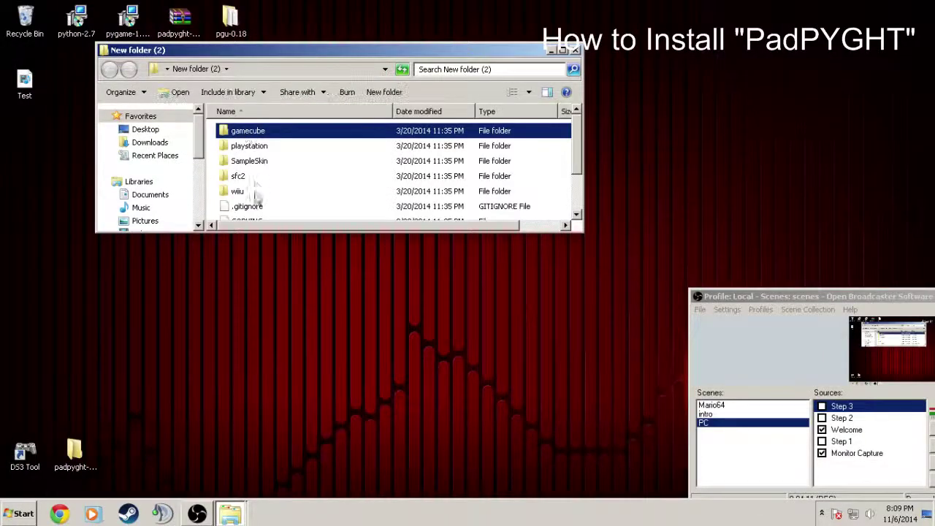
pyautogui.click(256, 148)
pyautogui.click(244, 176)
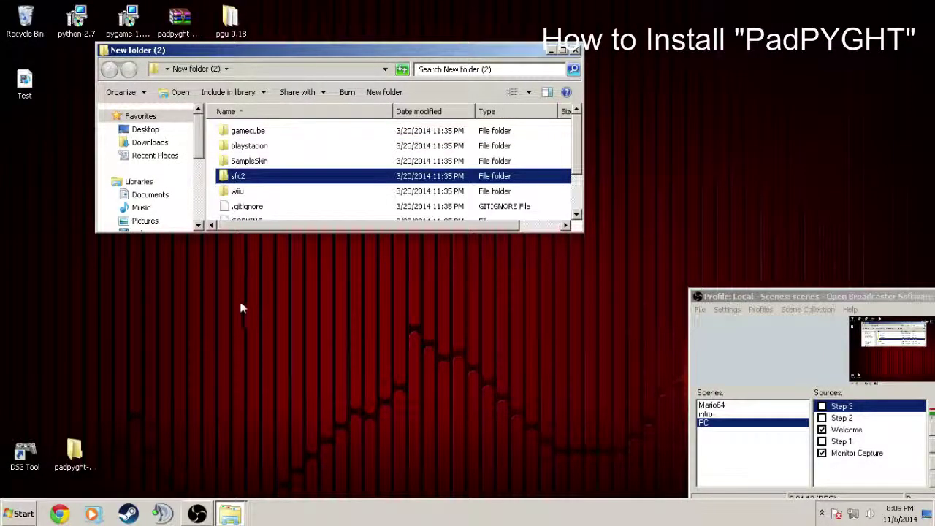
pyautogui.click(238, 192)
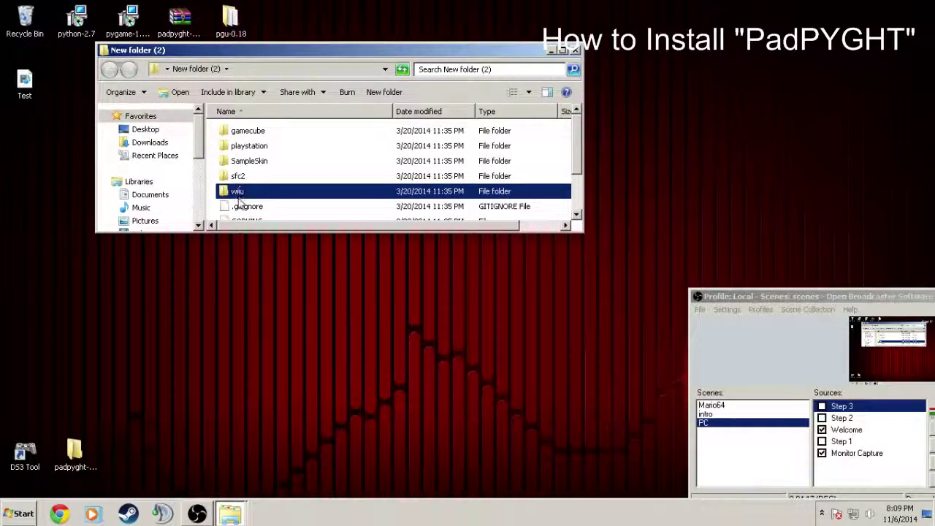
pyautogui.scroll(-1, 253, 196)
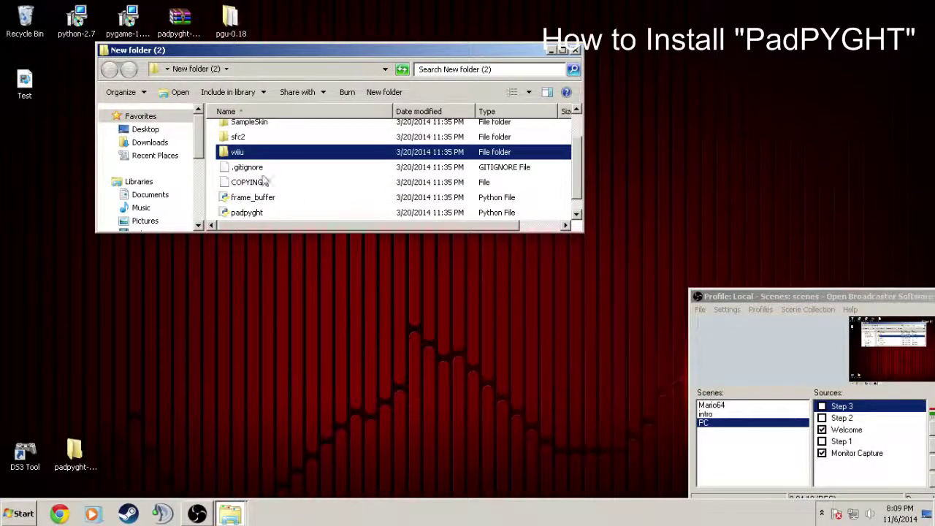
pyautogui.scroll(-1, 263, 183)
pyautogui.click(247, 198)
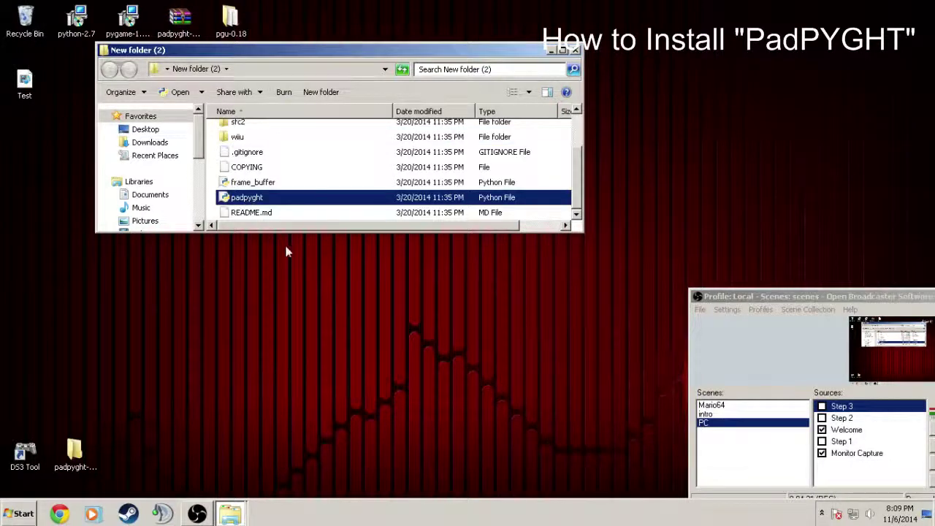
# Step: Launch padpyght.py, select 1: USB GamePad, and scroll through its skin list
pyautogui.doubleClick(244, 204)
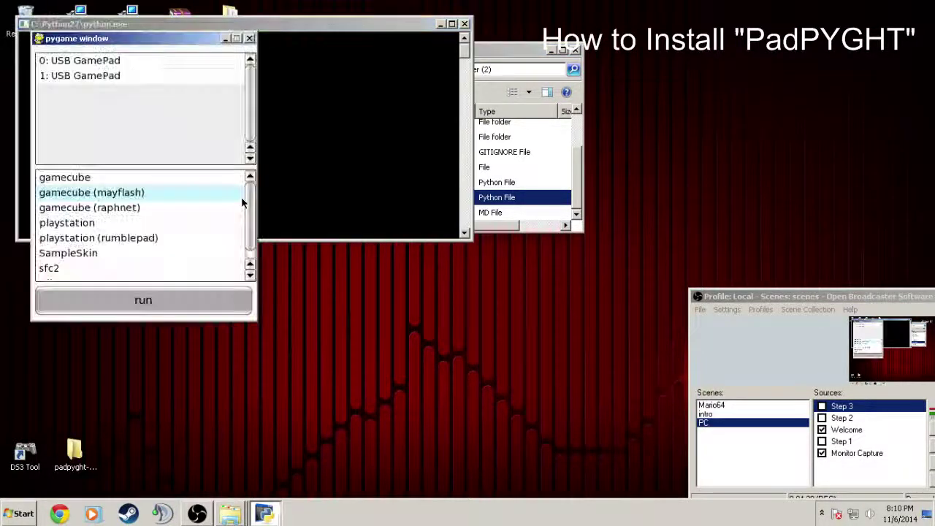
pyautogui.click(62, 76)
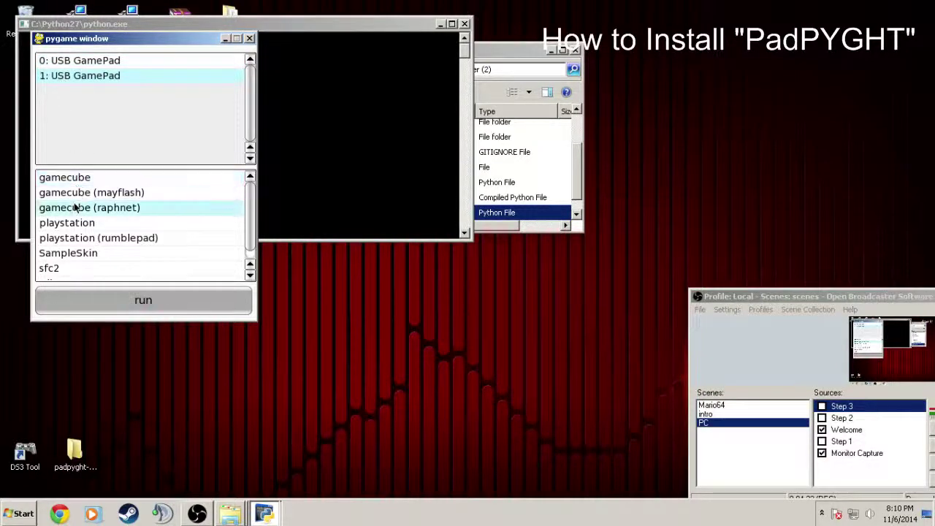
pyautogui.moveTo(250, 219); pyautogui.dragTo(256, 195)
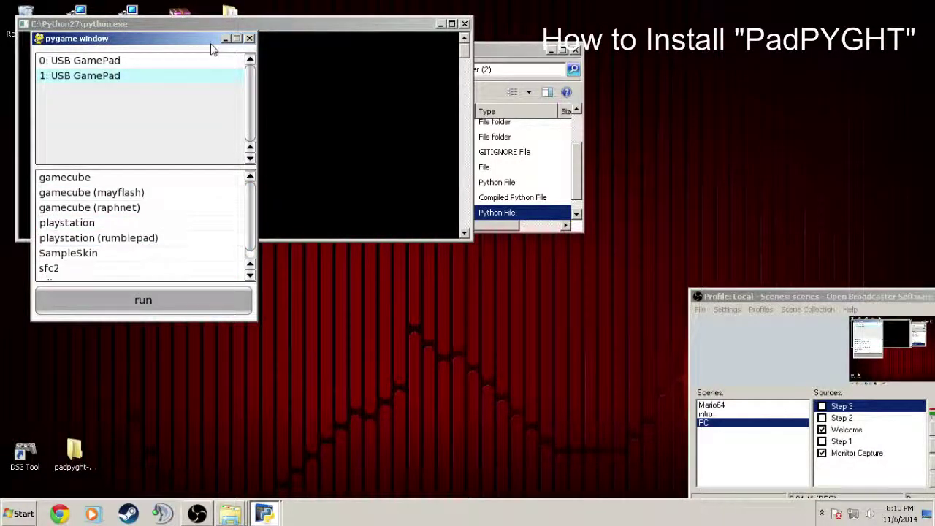
# Step: Close the padpyght viewer and New folder (2), then drag New folder (2) into the Recycle Bin
pyautogui.click(249, 38)
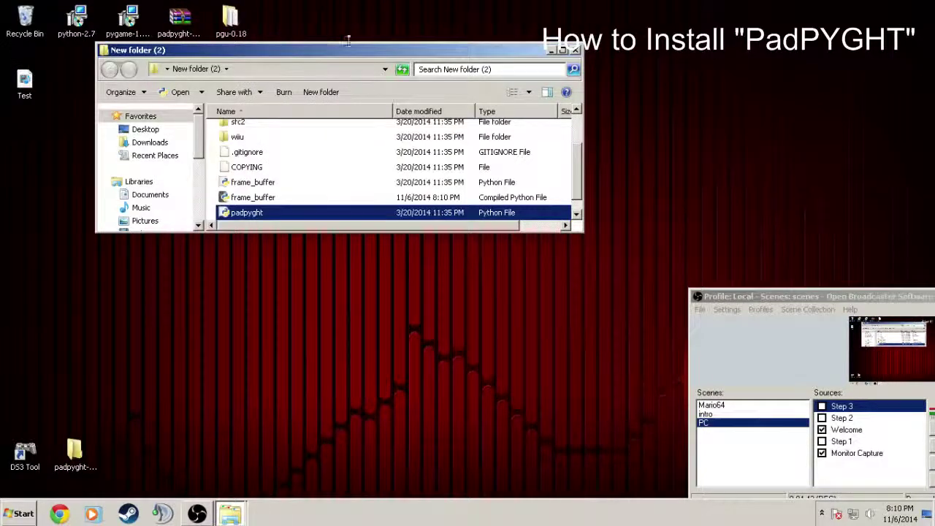
pyautogui.click(575, 49)
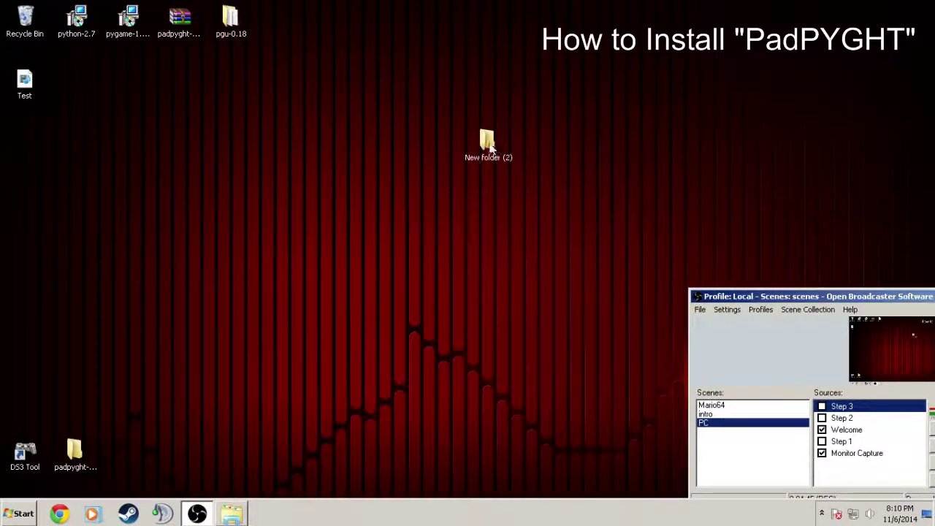
pyautogui.moveTo(490, 146); pyautogui.dragTo(32, 24)
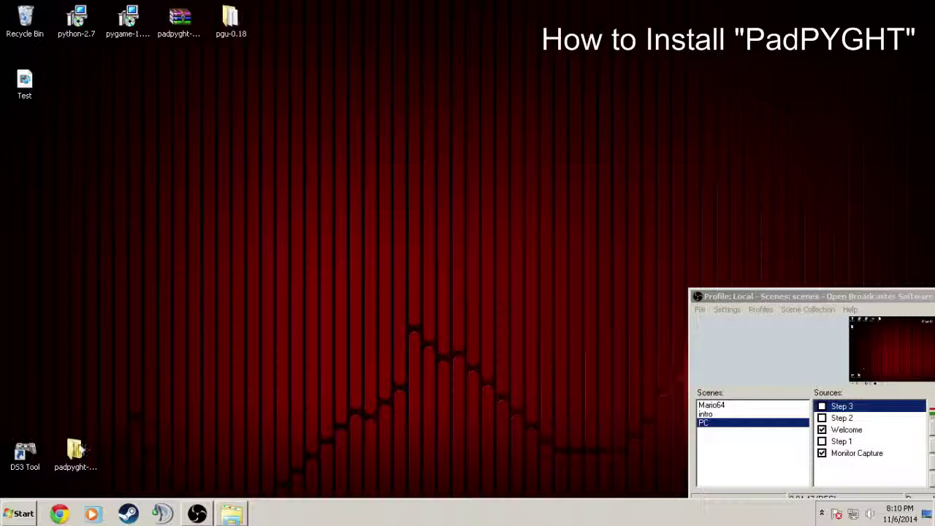
# Step: Move padpyght-master beside pgu-0.18, open it and launch padpyght.py
pyautogui.moveTo(76, 450); pyautogui.dragTo(284, 26)
pyautogui.doubleClick(282, 22)
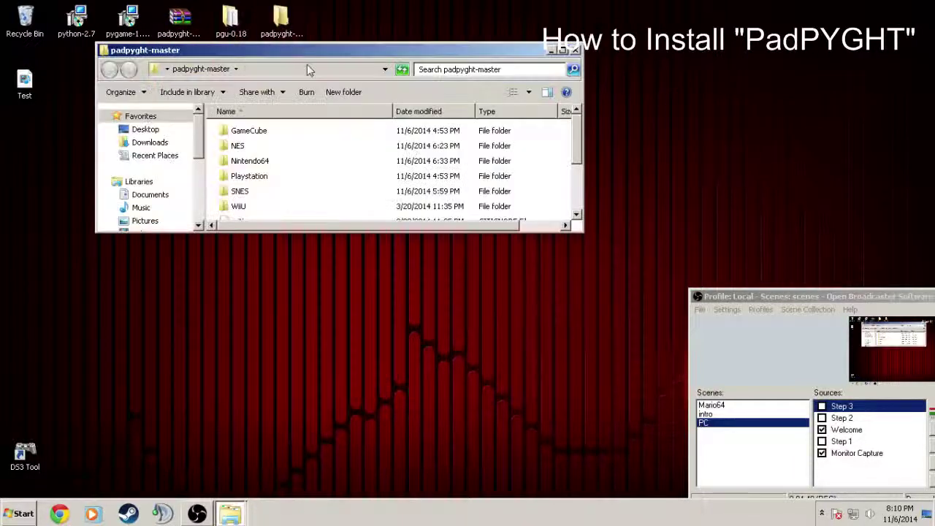
pyautogui.scroll(-2, 266, 168)
pyautogui.doubleClick(247, 198)
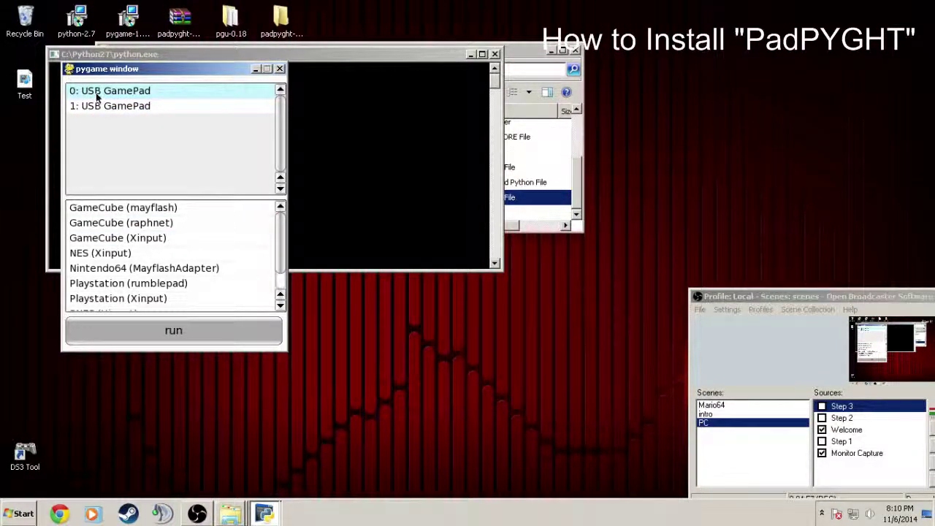
# Step: Run the Nintendo64 (MayflashAdapter) skin and drag the N64 controller display over the console
pyautogui.click(145, 270)
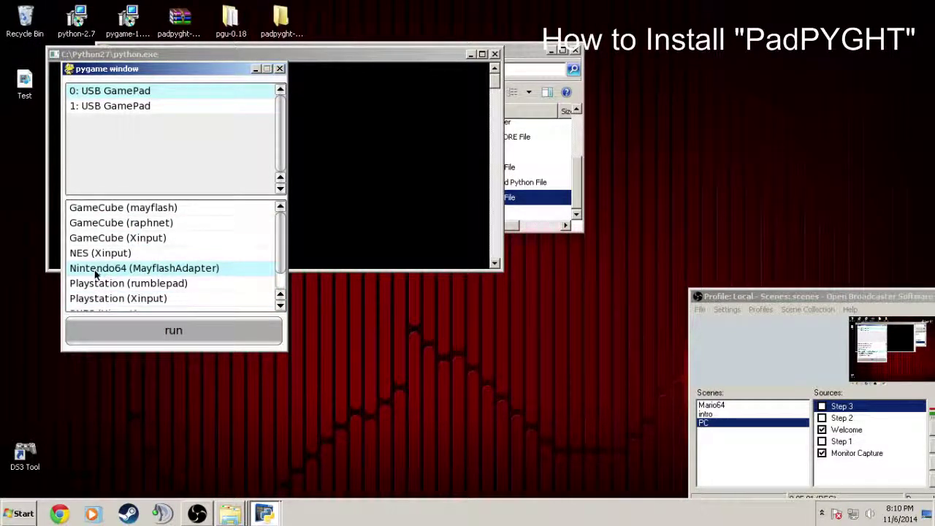
pyautogui.click(183, 333)
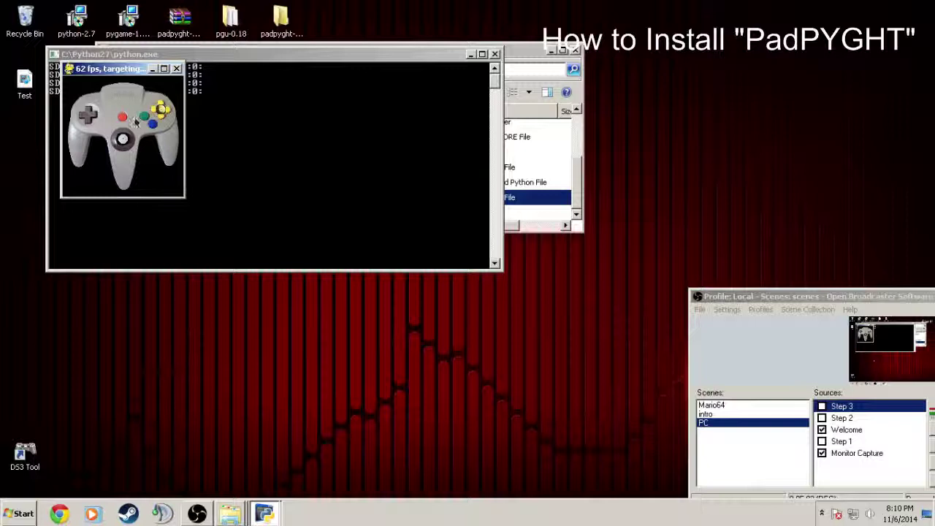
pyautogui.moveTo(125, 72); pyautogui.dragTo(282, 122)
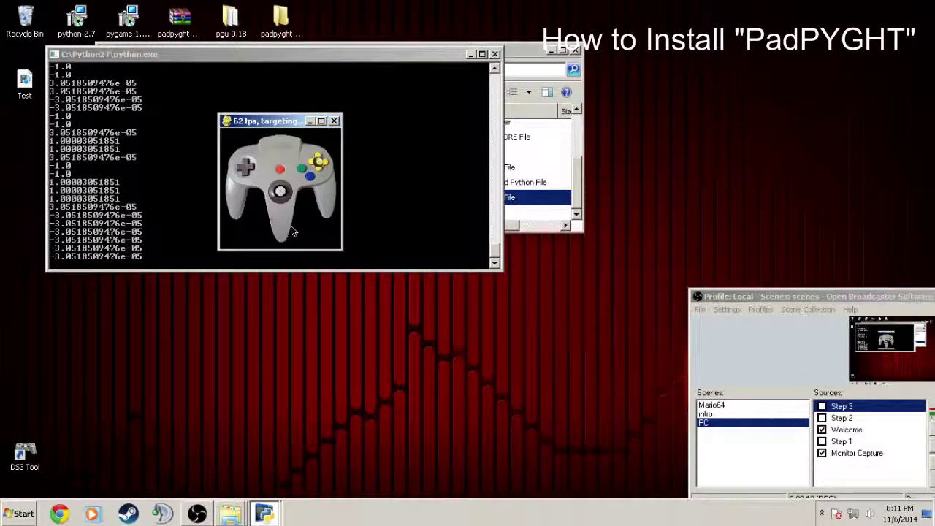
# Step: Close the N64 display, open DS3 Tool, then run the GameCube (Xinput) skin
pyautogui.click(334, 121)
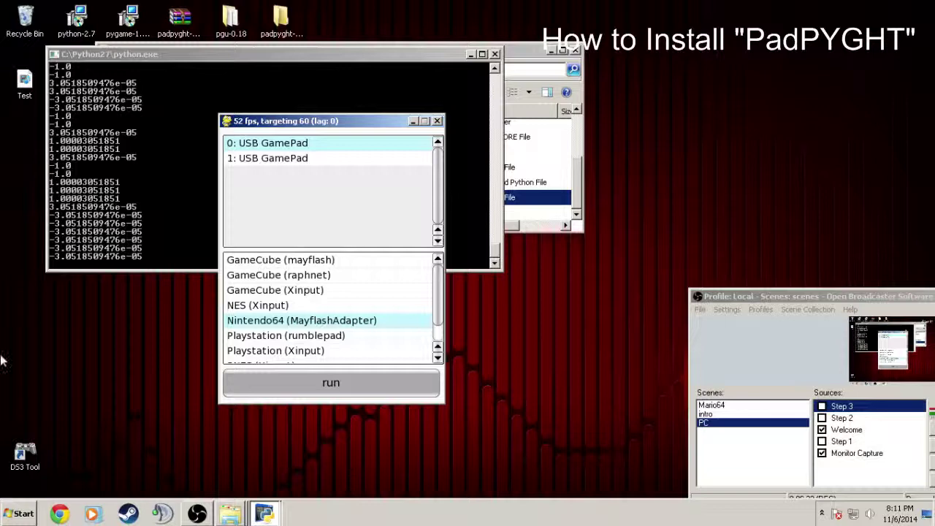
pyautogui.doubleClick(24, 455)
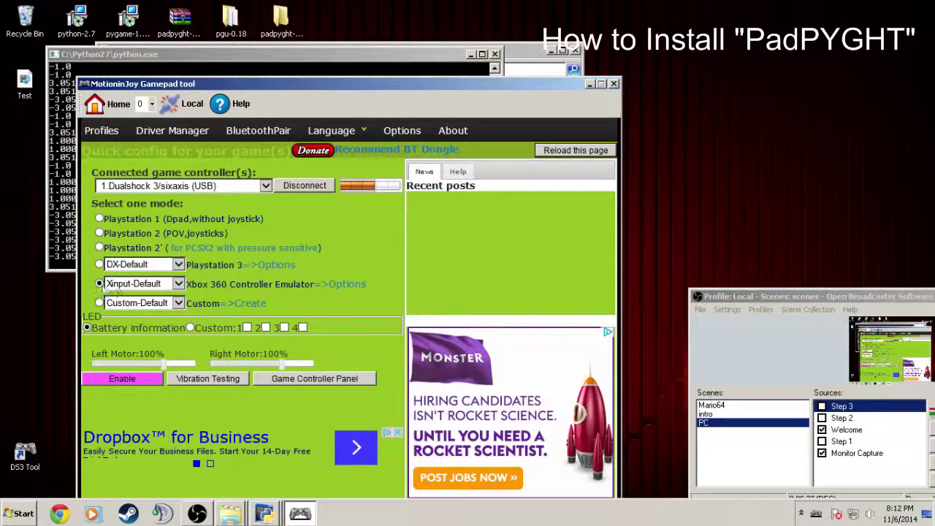
pyautogui.click(589, 83)
pyautogui.click(314, 291)
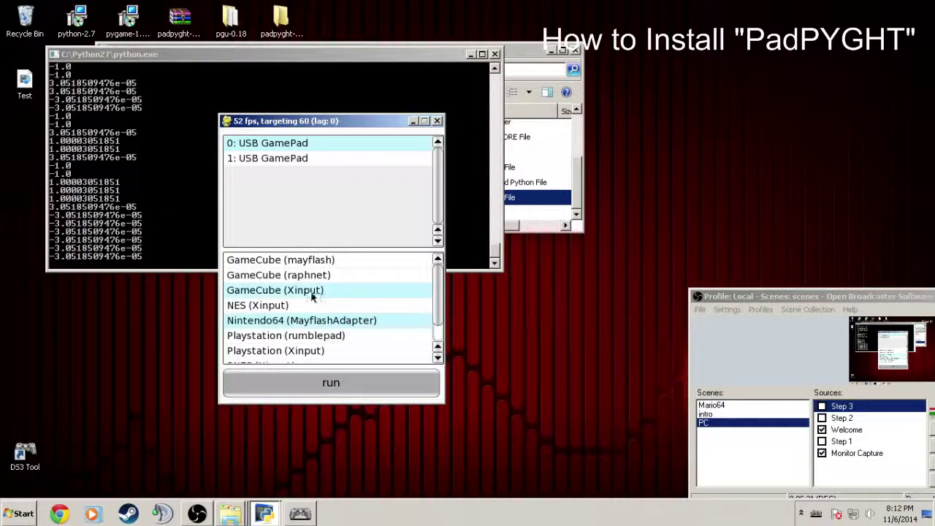
pyautogui.scroll(-2, 437, 300)
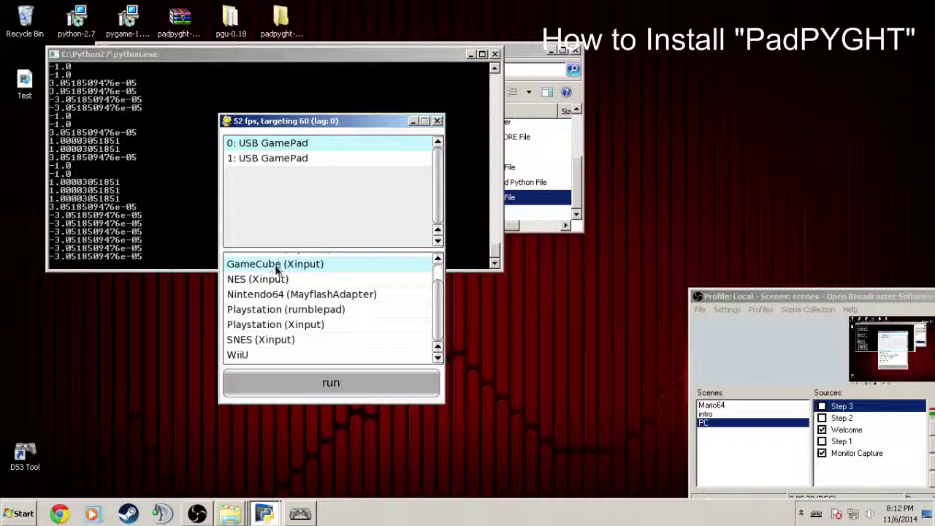
pyautogui.click(313, 379)
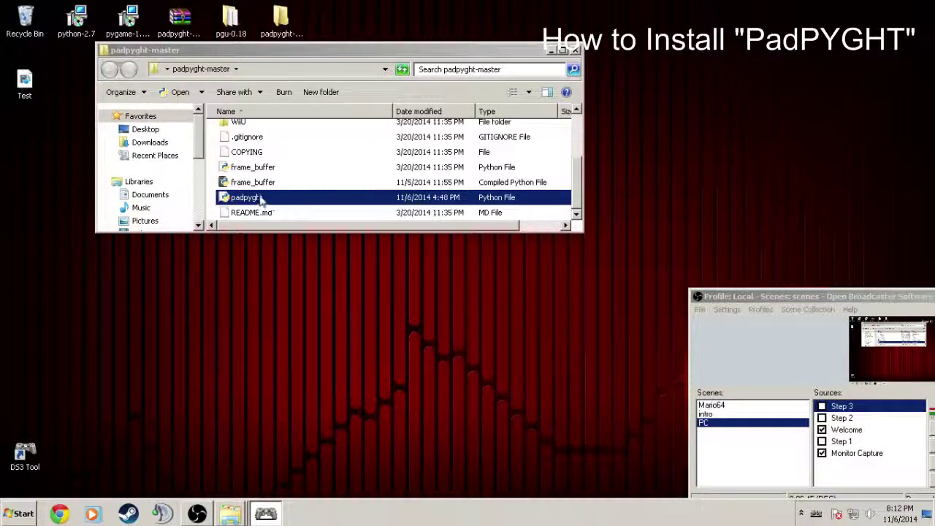
# Step: Restore MotioninJoy and reconnect the Dualshock 3 by disconnecting then enabling it
pyautogui.click(265, 516)
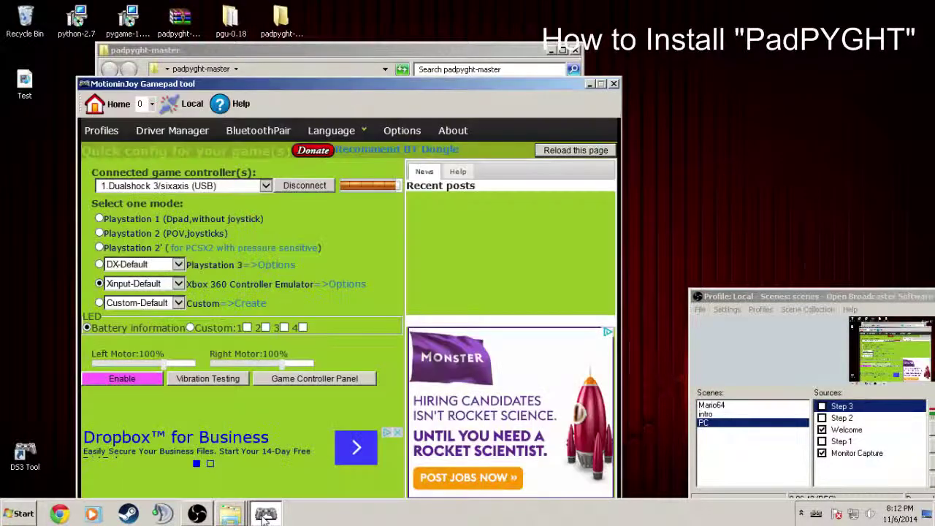
pyautogui.click(296, 188)
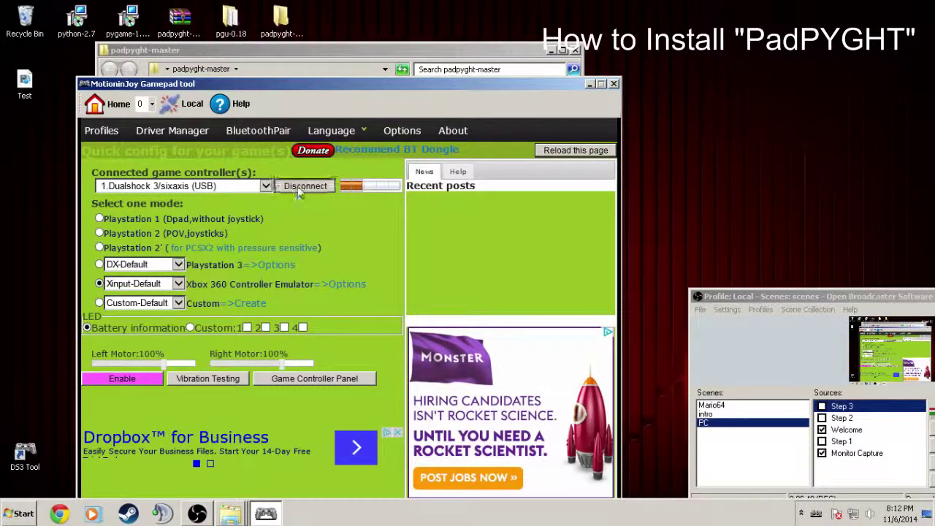
pyautogui.click(134, 383)
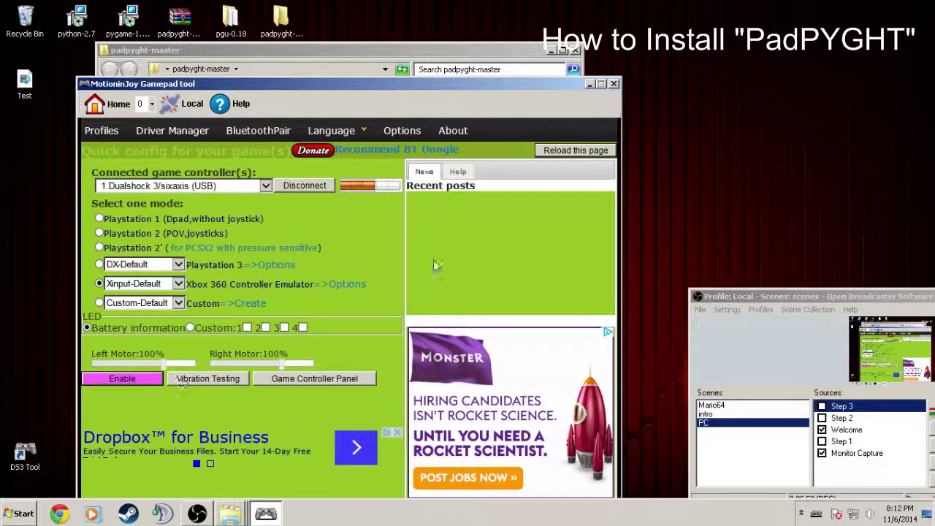
# Step: Run padpyght with 2: Controller (Xbox 360 Wireless Receiver) and GameCube (Xinput), then narrow the overlay window
pyautogui.click(590, 84)
pyautogui.doubleClick(268, 194)
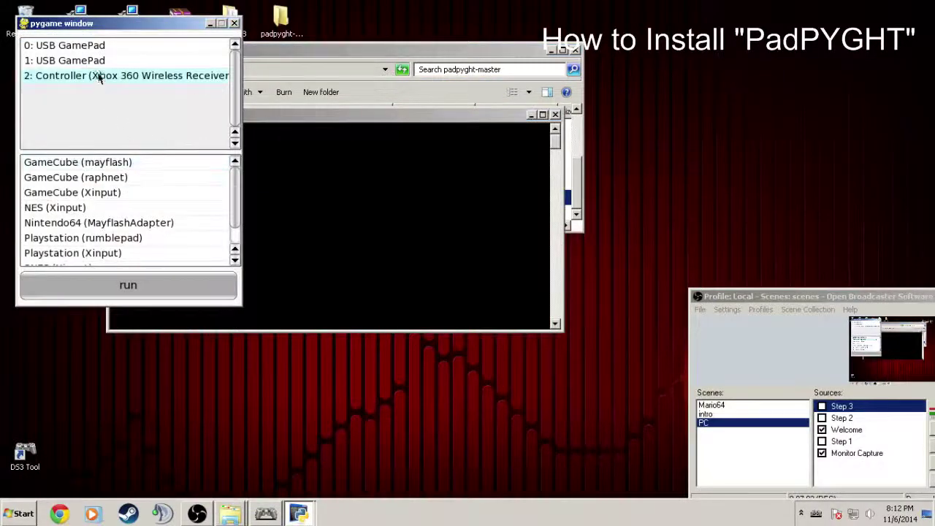
pyautogui.click(55, 77)
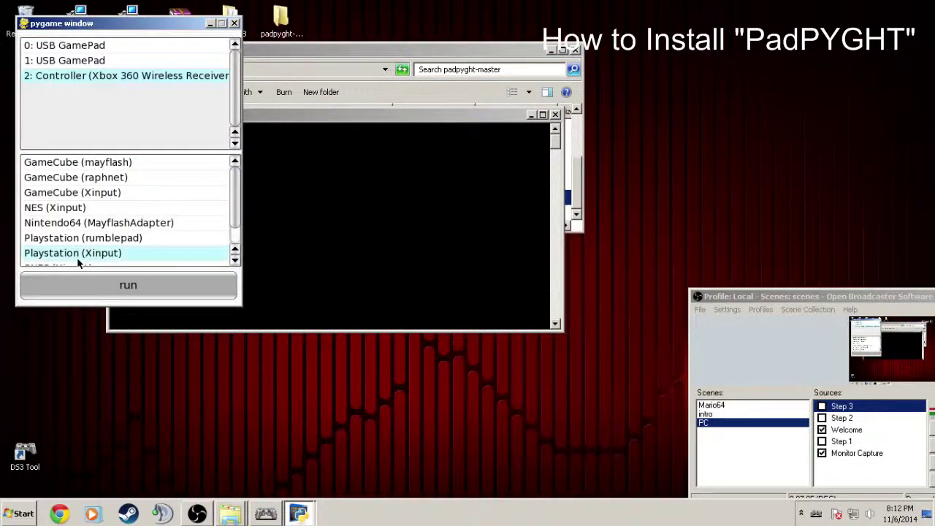
pyautogui.click(66, 193)
pyautogui.click(116, 292)
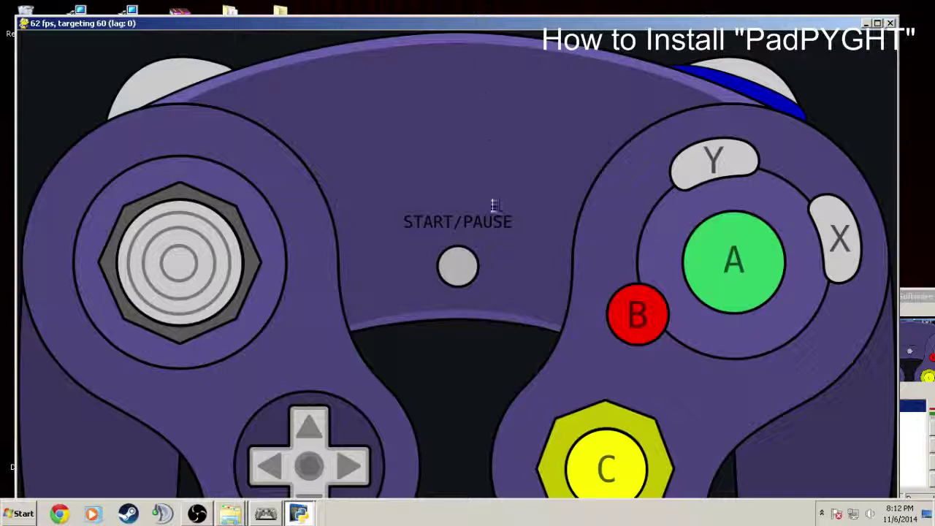
pyautogui.moveTo(495, 205); pyautogui.dragTo(507, 90)
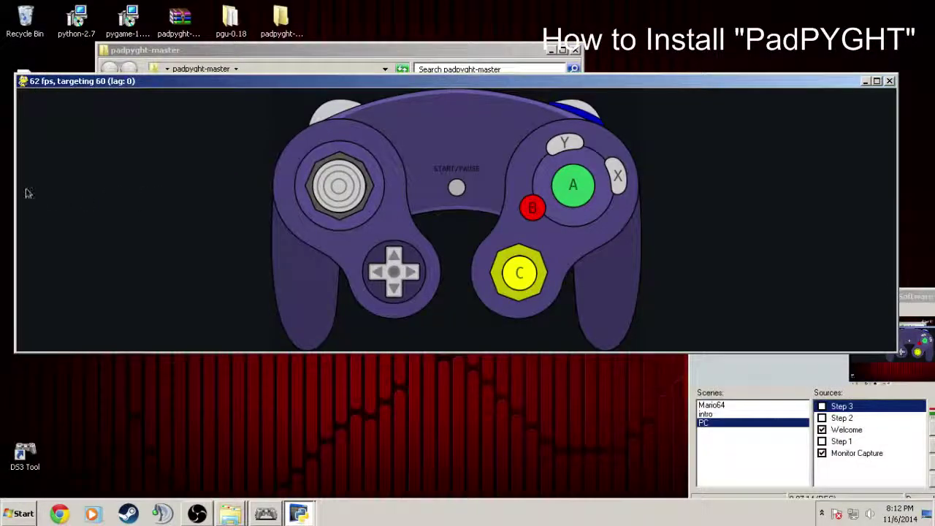
pyautogui.moveTo(14, 184); pyautogui.dragTo(356, 193)
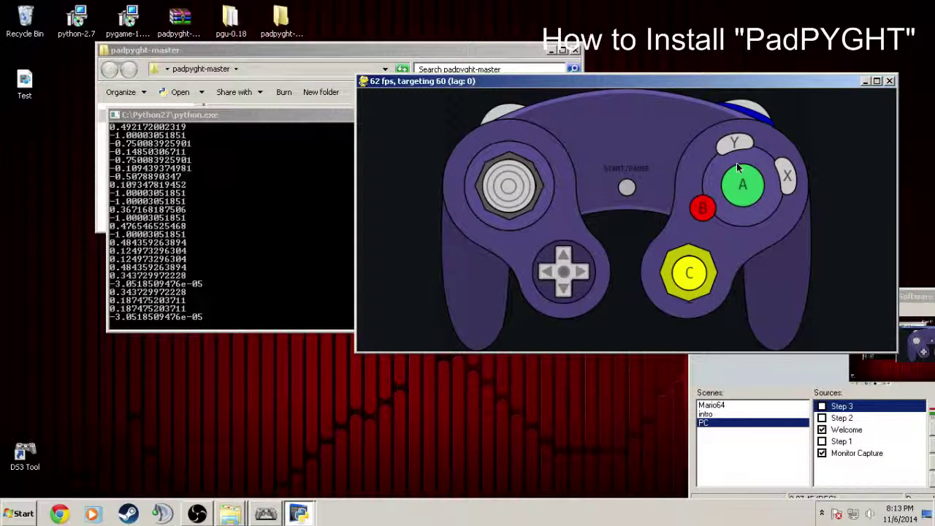
# Step: Close the GameCube overlay, run the NES (Xinput) skin, then close it to return to the launcher
pyautogui.click(890, 81)
pyautogui.click(406, 250)
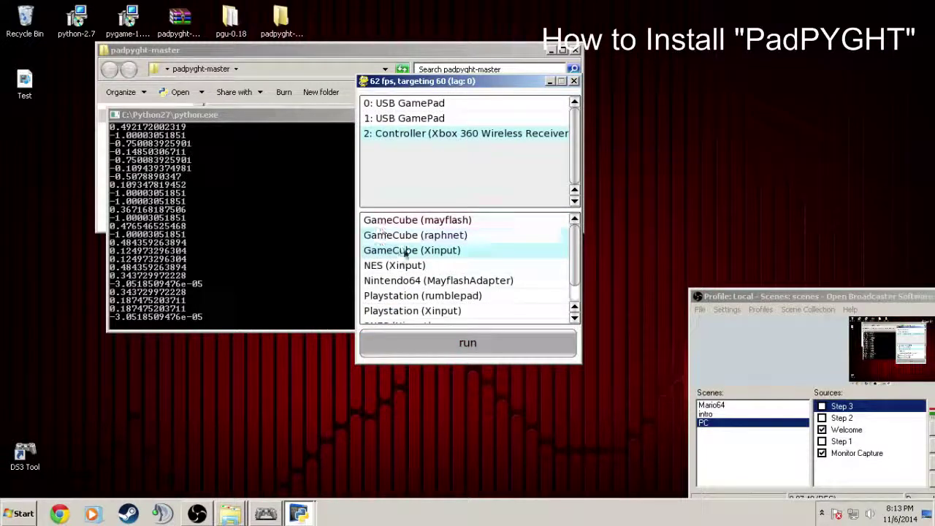
pyautogui.click(396, 266)
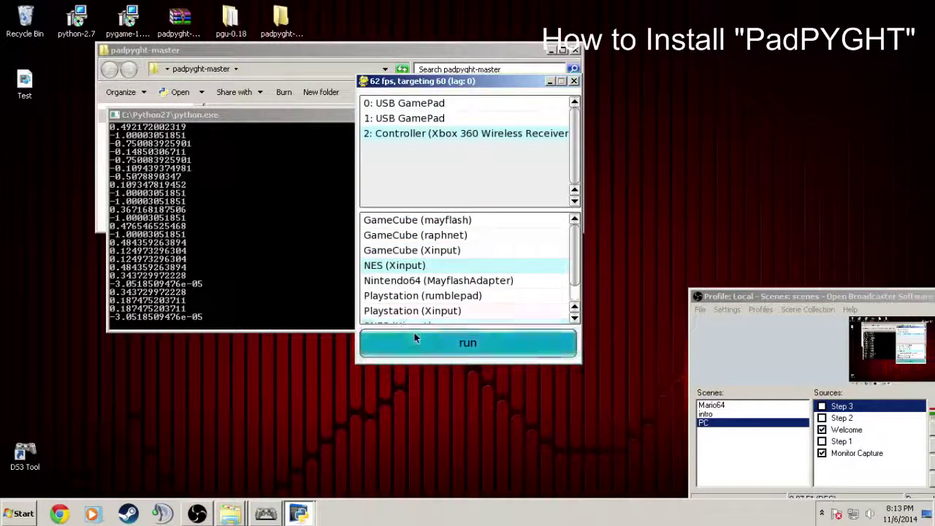
pyautogui.click(414, 336)
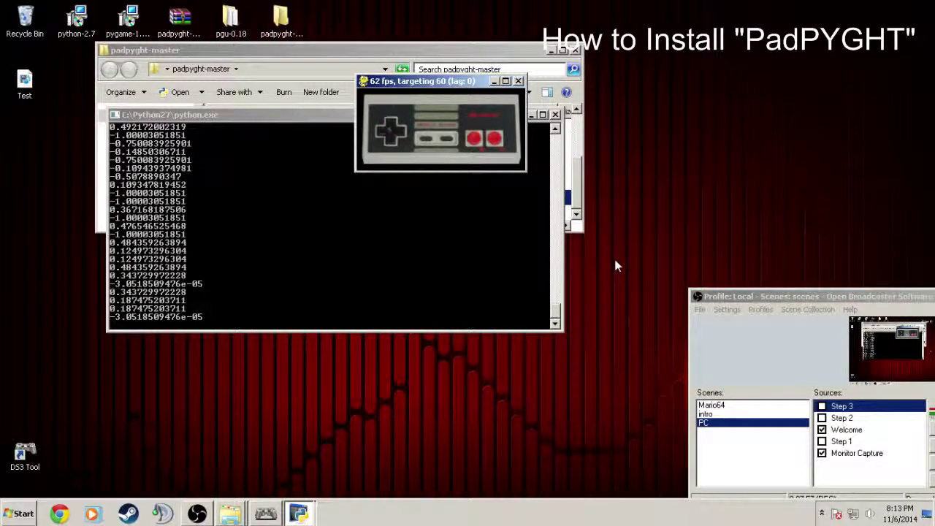
pyautogui.click(518, 81)
pyautogui.click(497, 136)
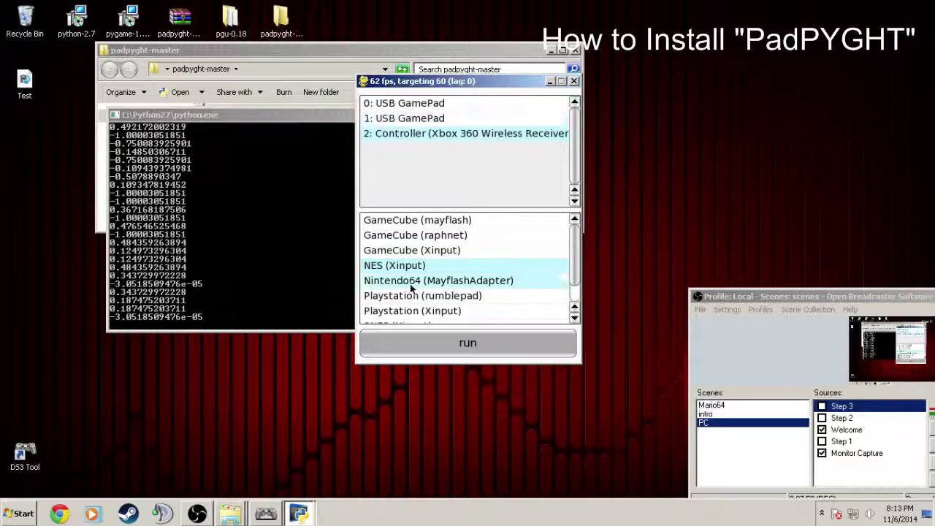
# Step: Select the Playstation (Xinput) skin and run its controller overlay
pyautogui.click(439, 313)
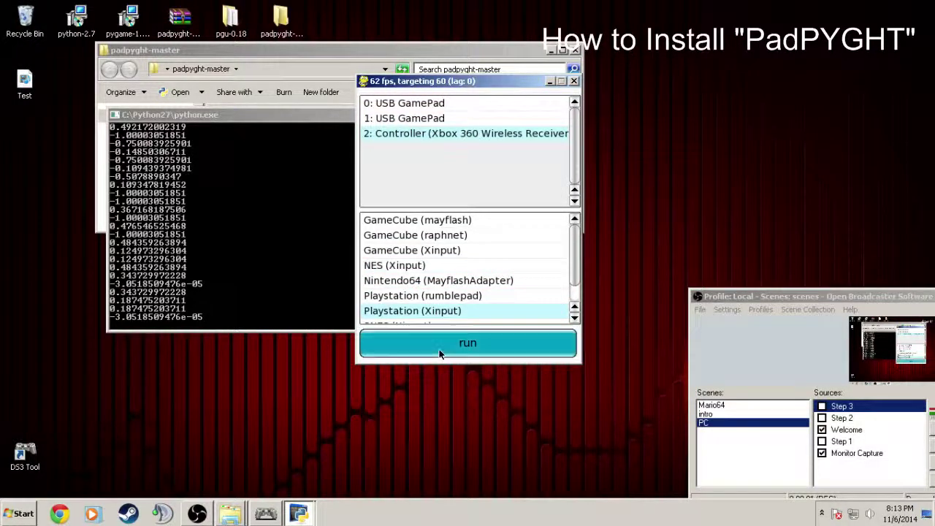
pyautogui.click(468, 343)
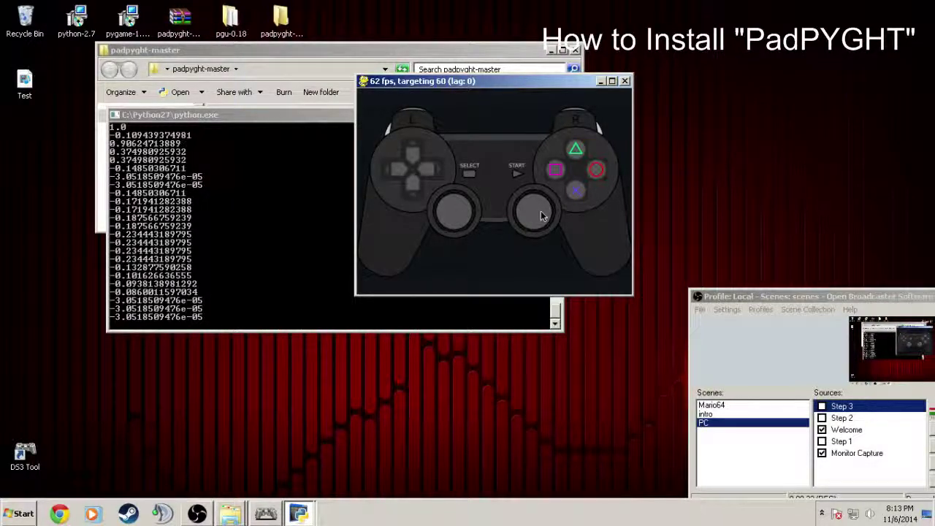
# Step: Close the Playstation overlay and start the SNES (Xinput) skin overlay
pyautogui.click(625, 82)
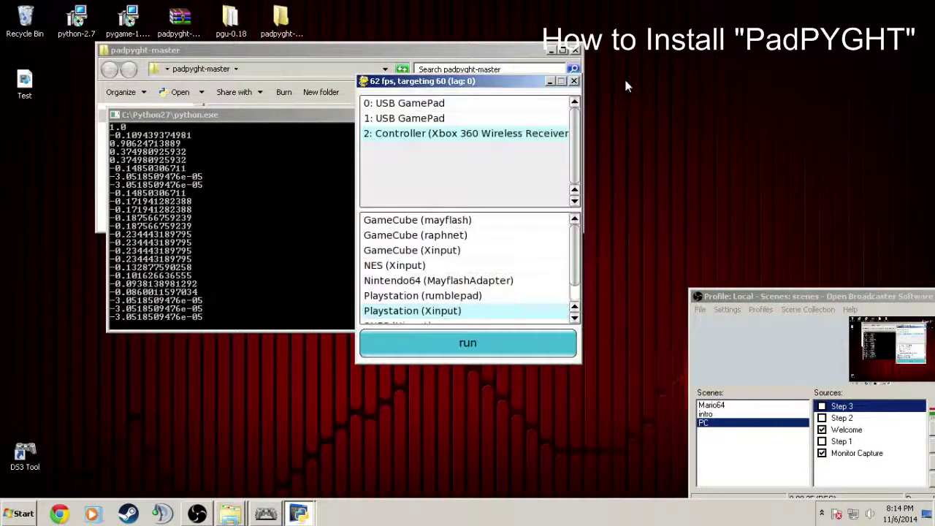
pyautogui.scroll(-2, 520, 305)
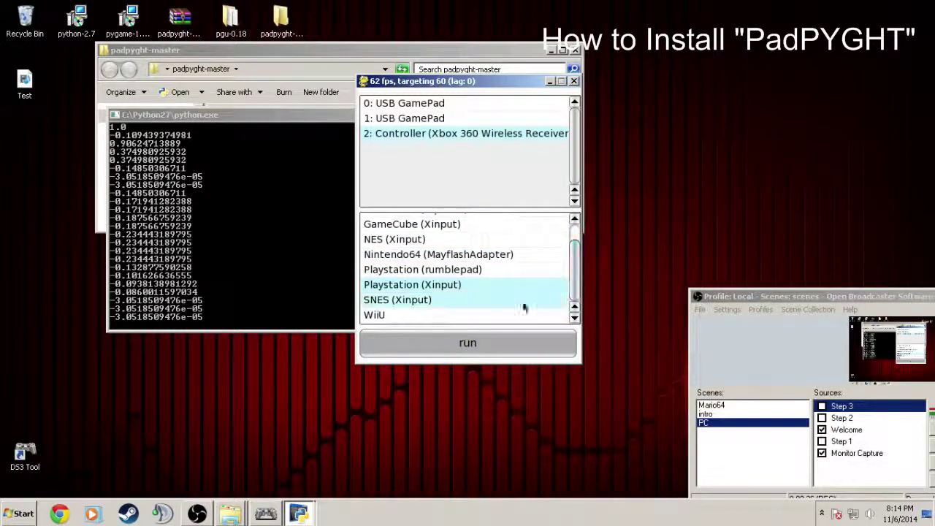
pyautogui.click(428, 306)
pyautogui.click(422, 348)
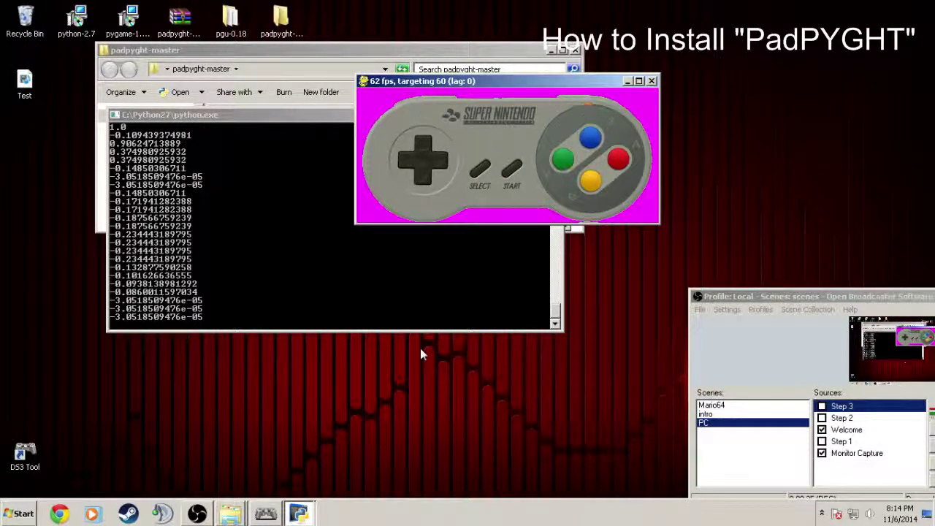
# Step: Close the SNES overlay and browse the launcher's skin list
pyautogui.click(653, 81)
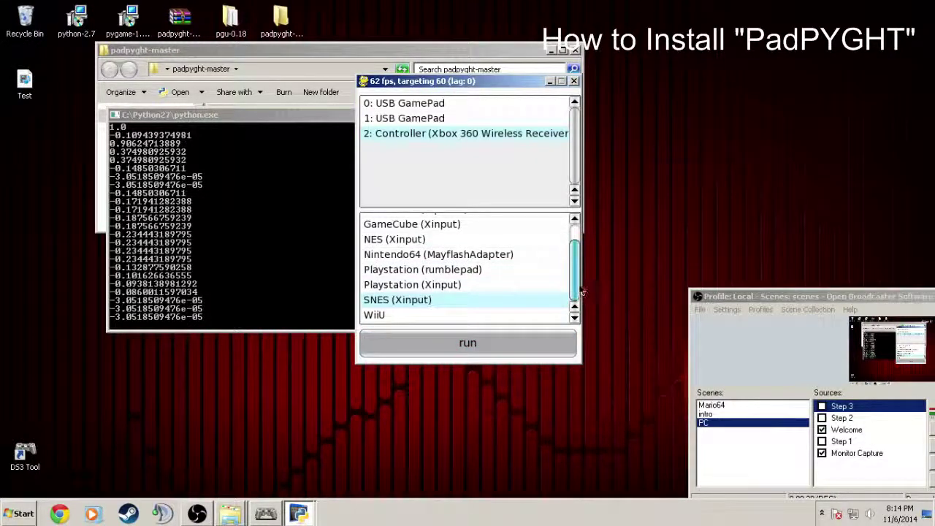
pyautogui.scroll(2, 575, 289)
pyautogui.click(387, 251)
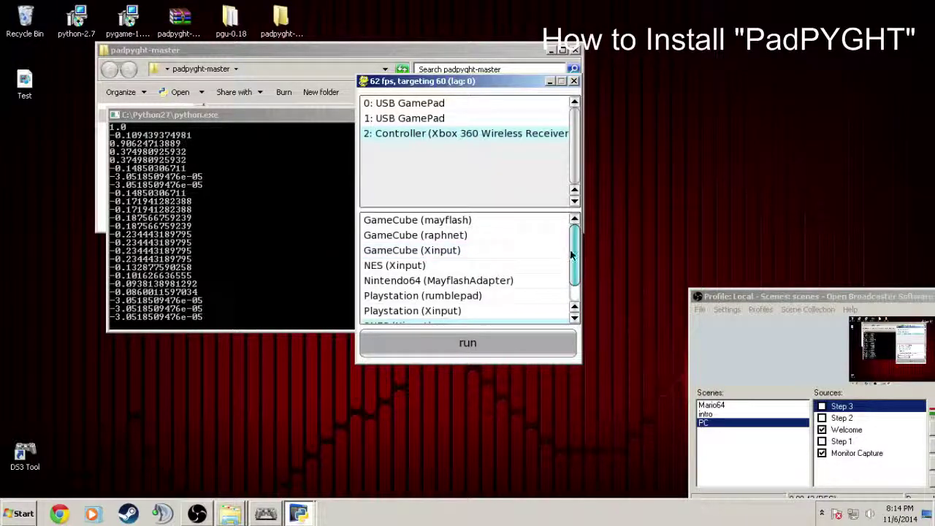
pyautogui.scroll(-2, 574, 256)
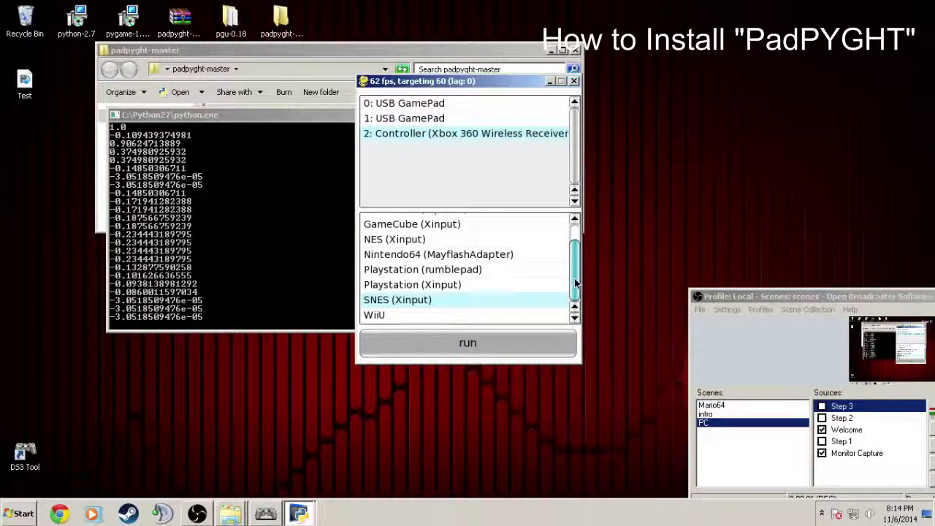
# Step: Close PadPyght and open the Nintendo64 skin folder in a maximized Explorer window
pyautogui.click(574, 81)
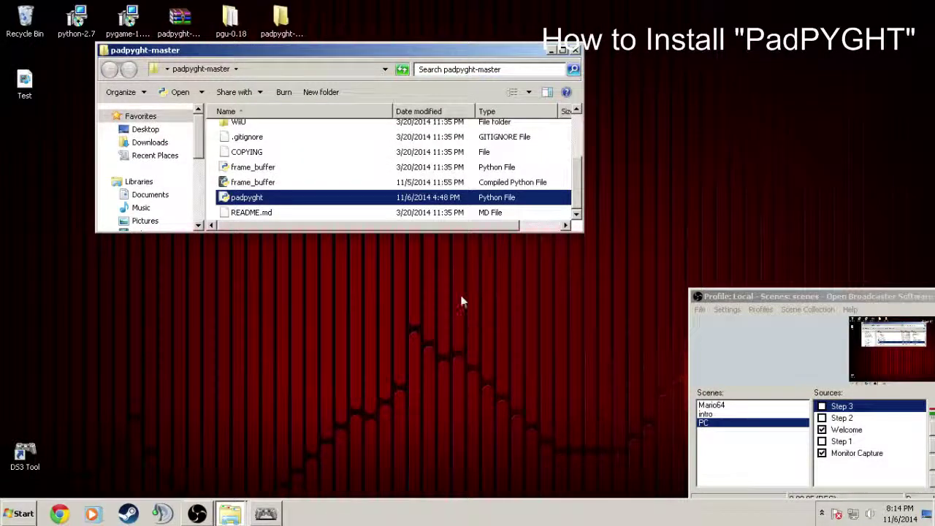
pyautogui.scroll(2, 322, 196)
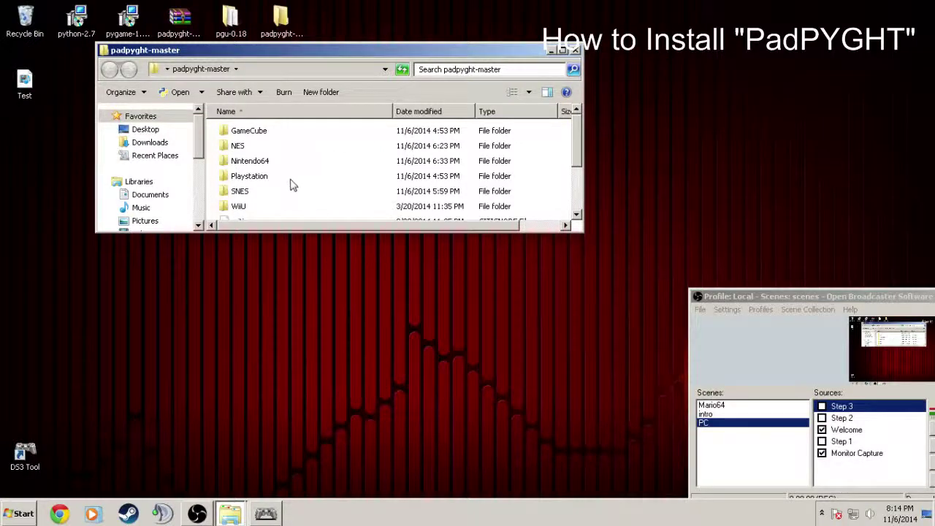
pyautogui.doubleClick(249, 162)
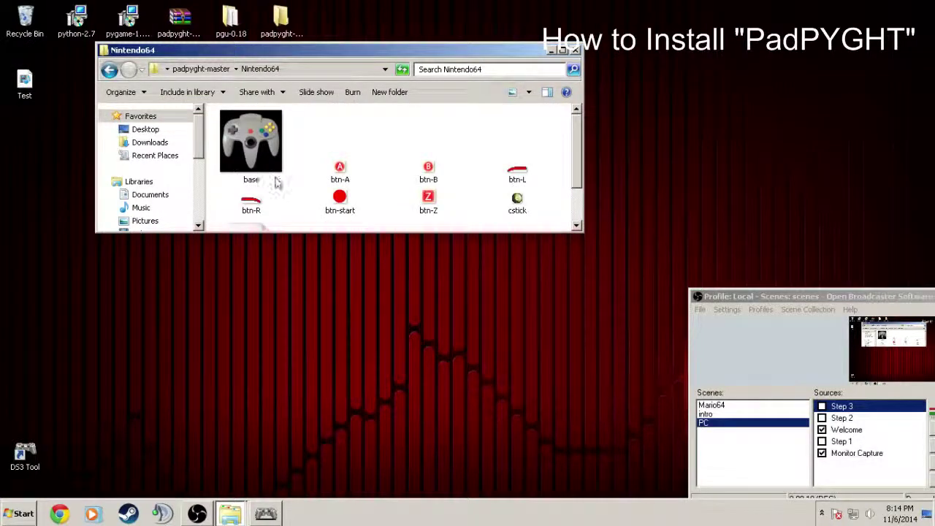
pyautogui.click(563, 50)
# Step: Highlight the base, button, stick and up images, then select the skin-MayflashAdapter INI file
pyautogui.press('Right')
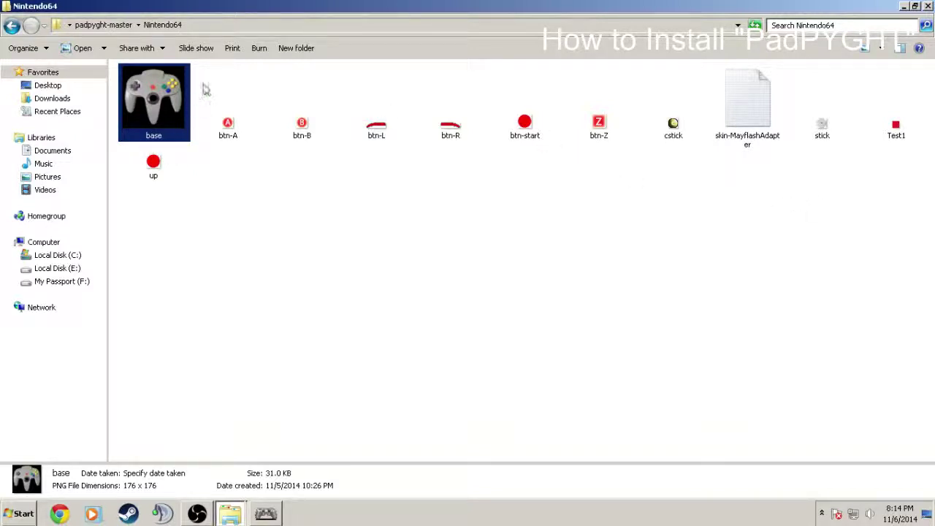
pyautogui.moveTo(202, 83); pyautogui.dragTo(705, 191)
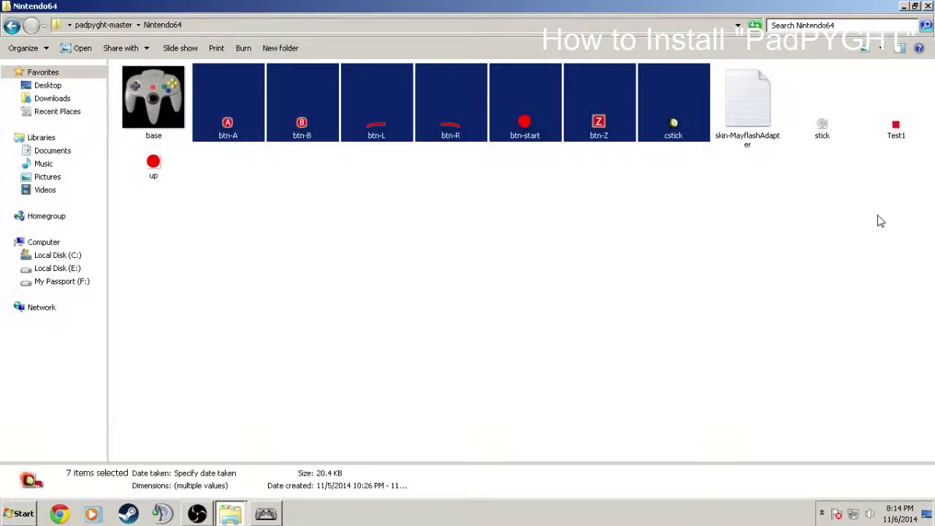
pyautogui.moveTo(879, 216); pyautogui.dragTo(798, 125)
pyautogui.click(648, 210)
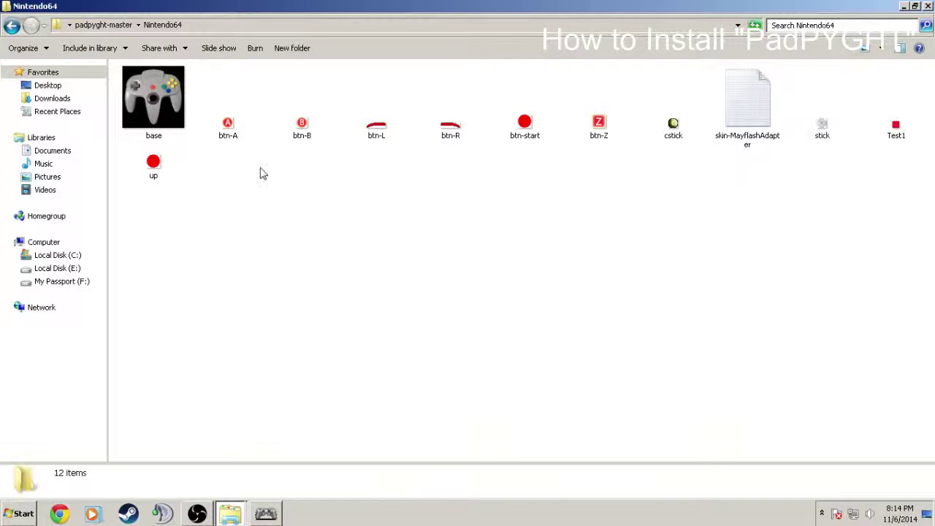
pyautogui.moveTo(260, 208); pyautogui.dragTo(155, 171)
pyautogui.click(267, 211)
pyautogui.click(738, 109)
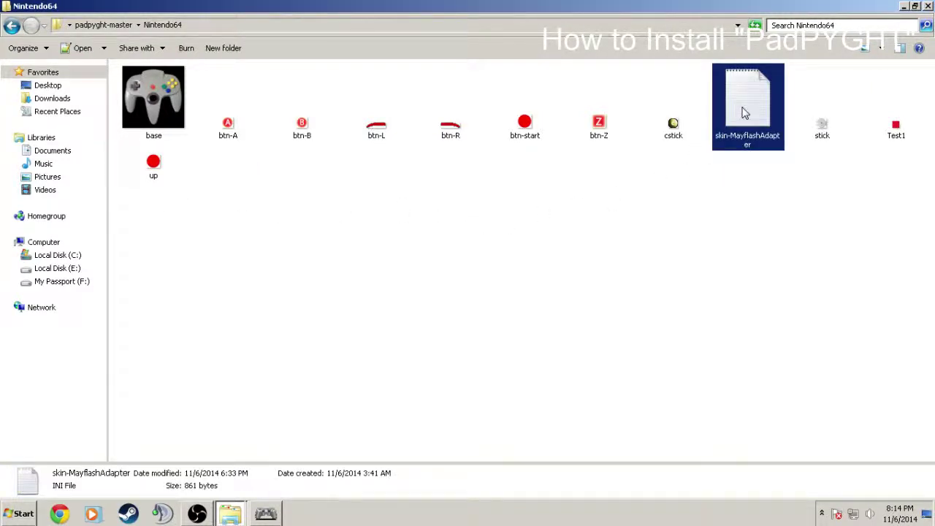
# Step: Open skin-MayflashAdapter.ini in Notepad++ and highlight its Width and Height 176 and AA=1 lines
pyautogui.rightClick(744, 112)
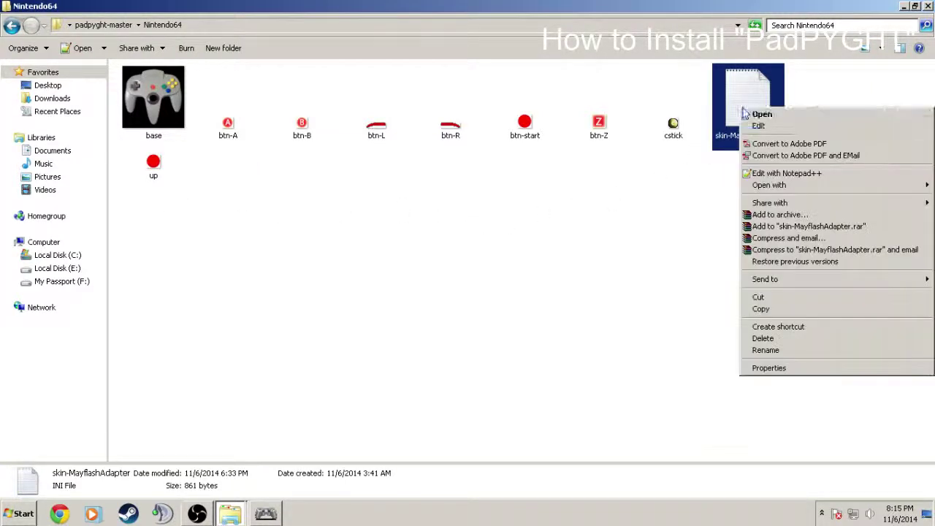
pyautogui.click(764, 171)
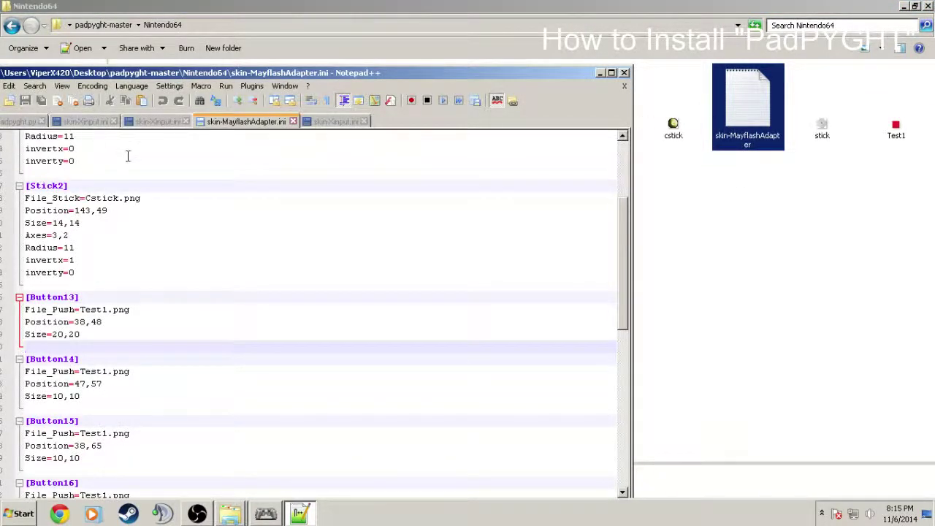
pyautogui.scroll(4, 130, 179)
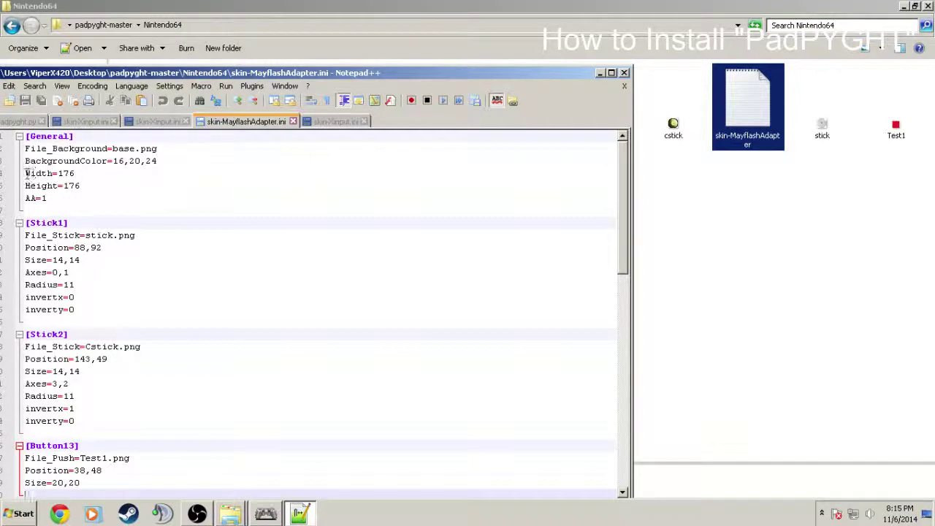
pyautogui.moveTo(81, 186); pyautogui.dragTo(25, 174)
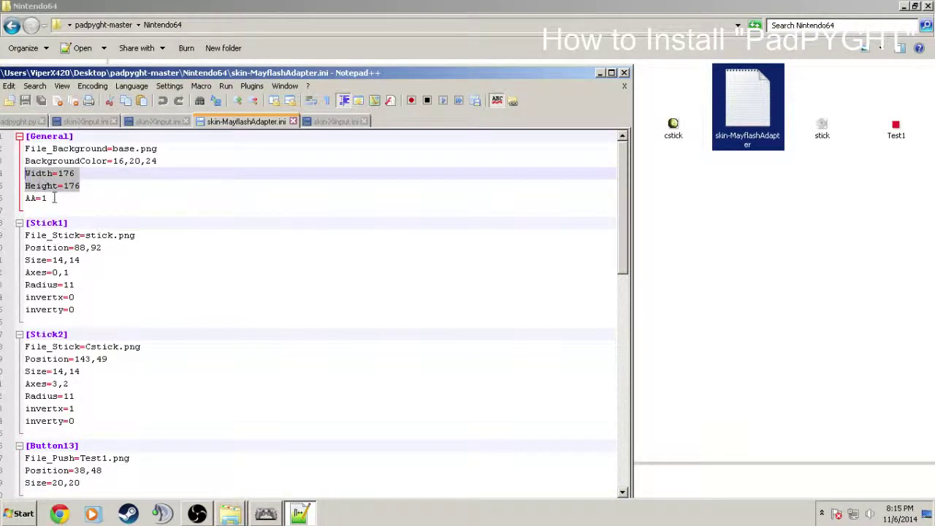
pyautogui.moveTo(26, 199); pyautogui.dragTo(35, 198)
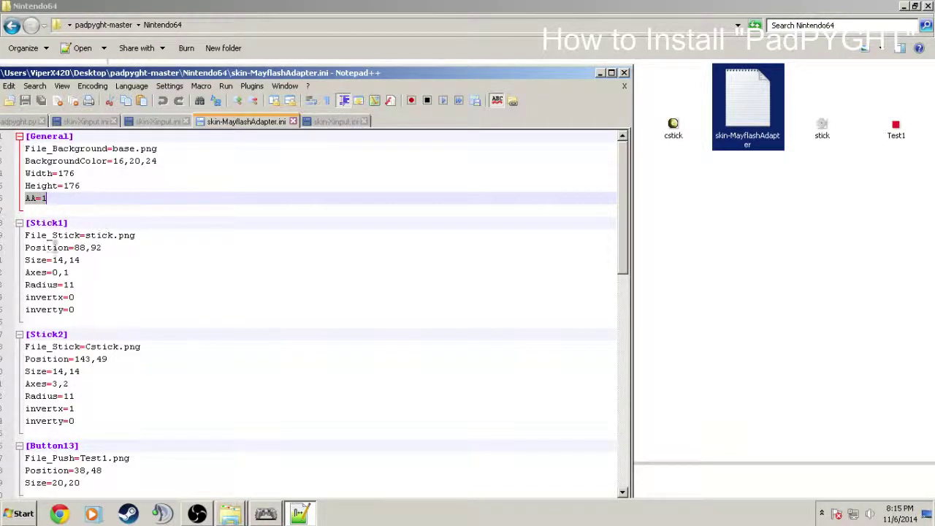
pyautogui.click(68, 224)
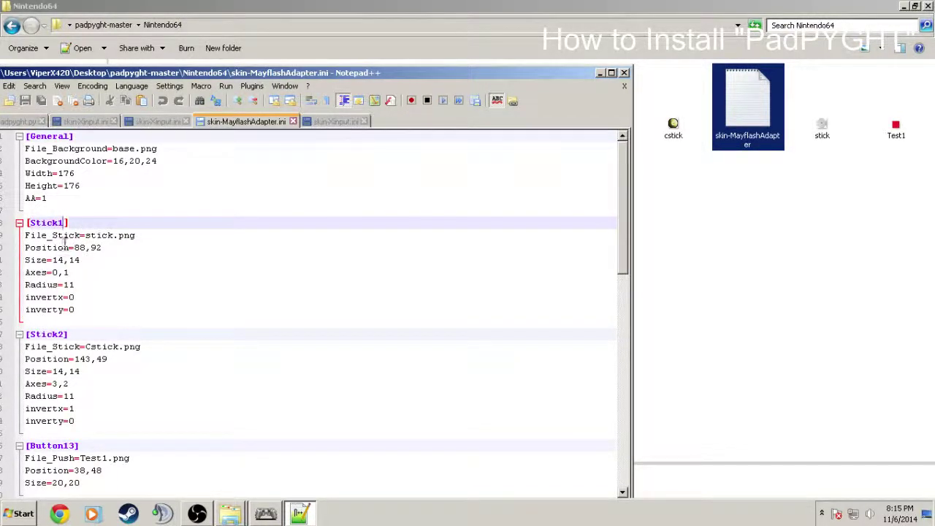
pyautogui.moveTo(135, 236); pyautogui.dragTo(22, 247)
pyautogui.moveTo(80, 260); pyautogui.dragTo(22, 273)
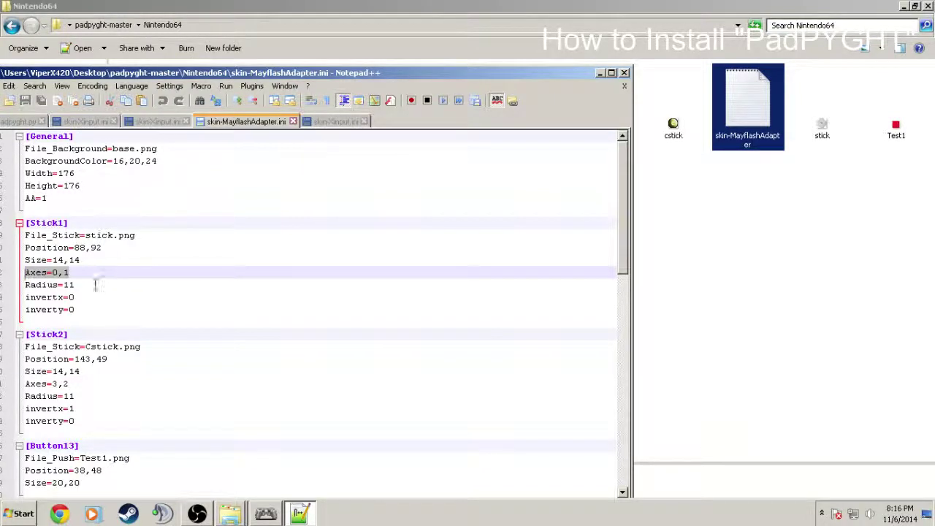
pyautogui.moveTo(88, 309); pyautogui.dragTo(22, 299)
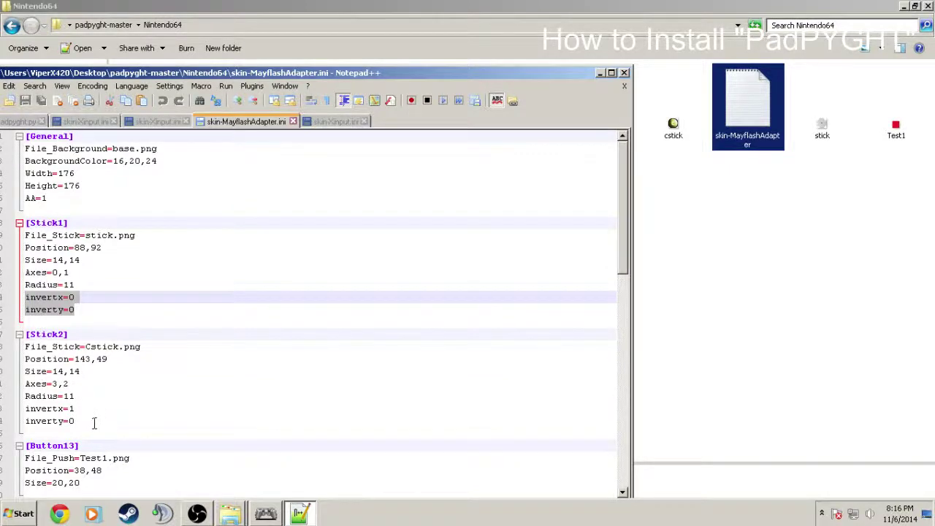
pyautogui.moveTo(93, 422); pyautogui.dragTo(9, 338)
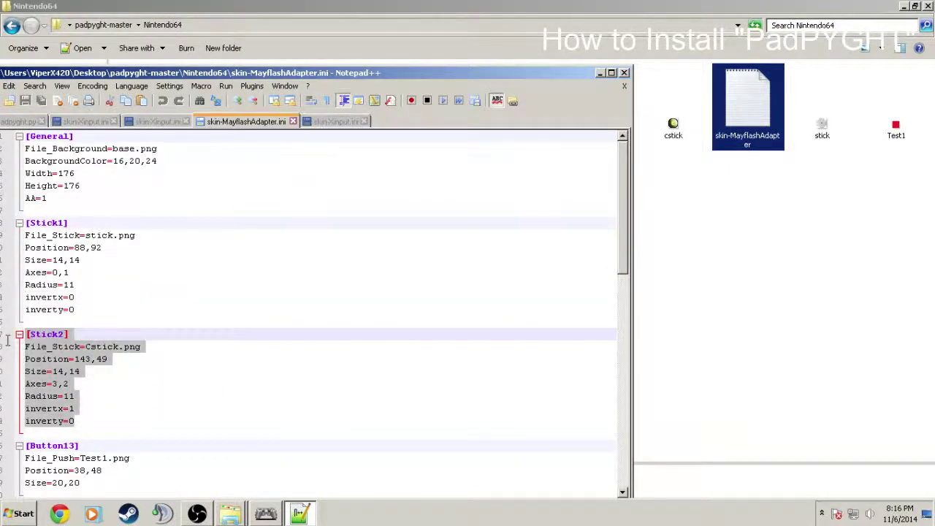
pyautogui.click(76, 409)
pyautogui.moveTo(76, 408); pyautogui.dragTo(25, 409)
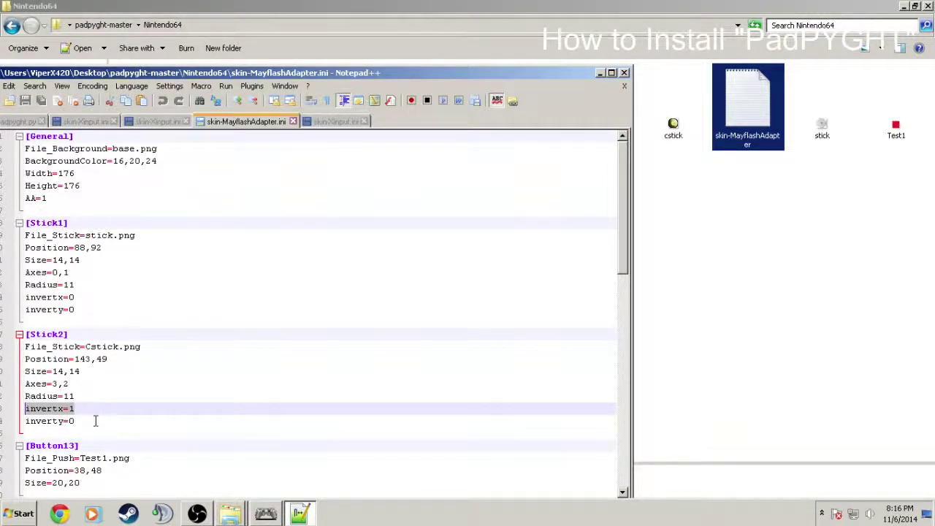
pyautogui.scroll(-4, 80, 372)
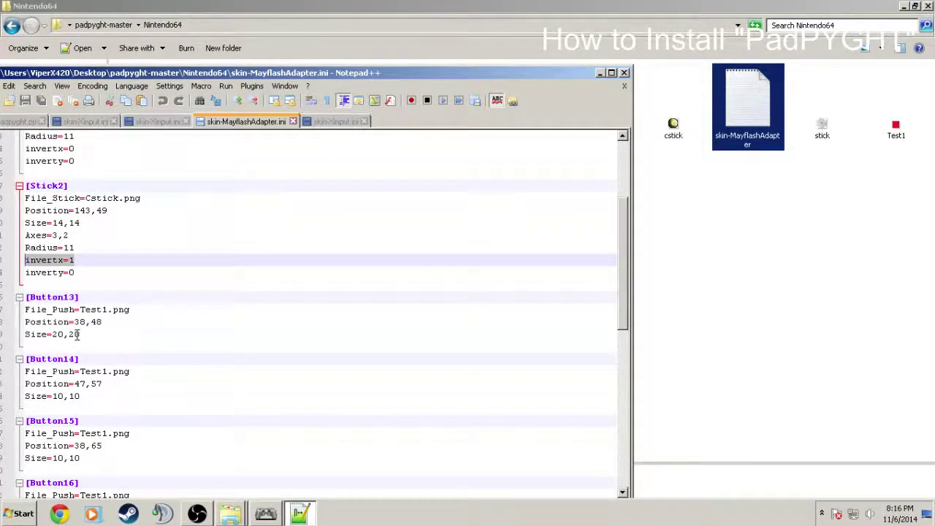
pyautogui.scroll(-1, 77, 323)
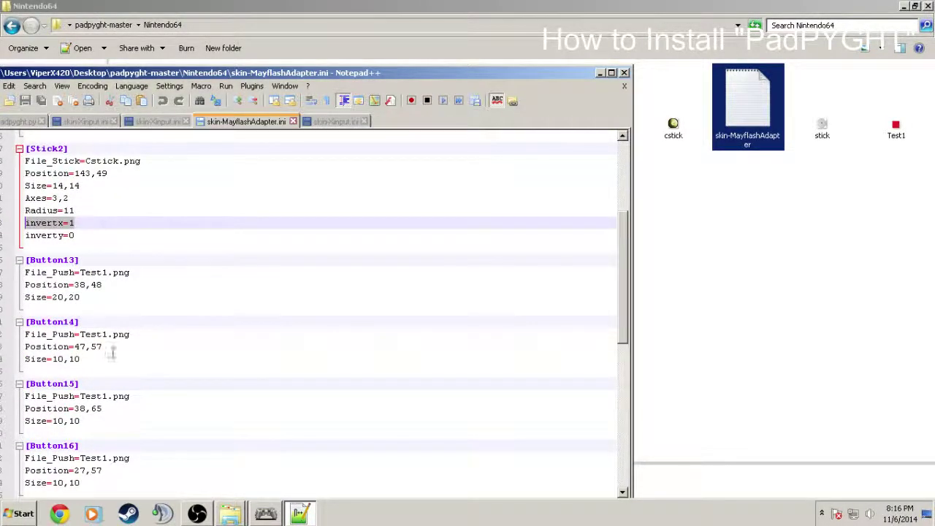
# Step: Open Game Controllers from the PS3 controller in Devices and Printers, and review the Xbox 360 controller's test page
pyautogui.click(21, 513)
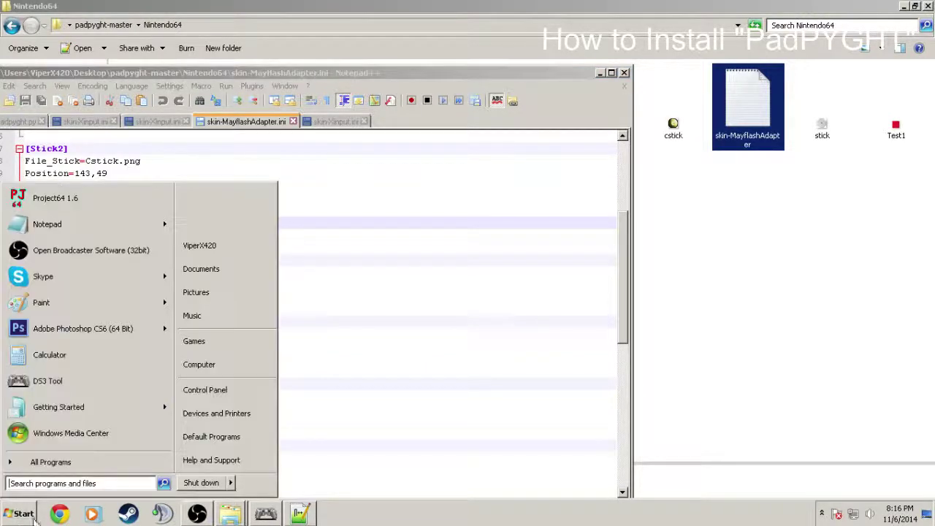
pyautogui.click(217, 413)
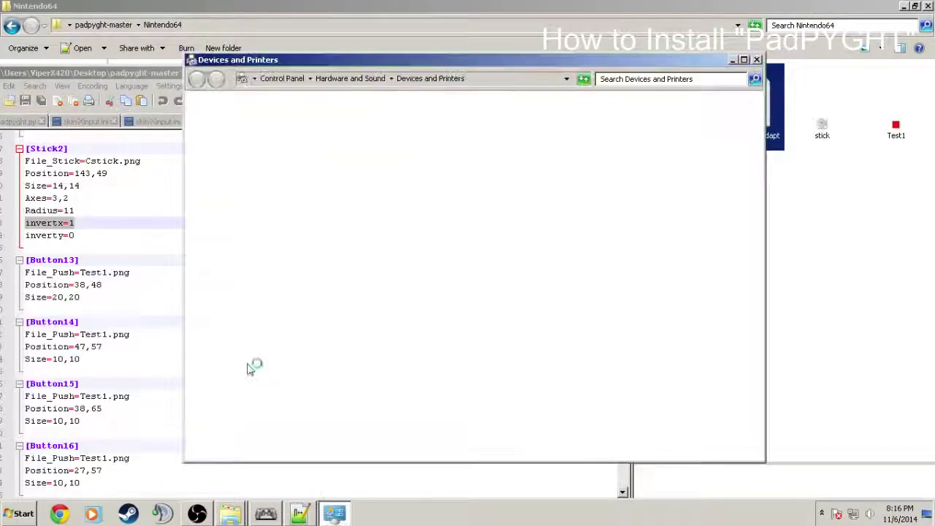
pyautogui.rightClick(465, 197)
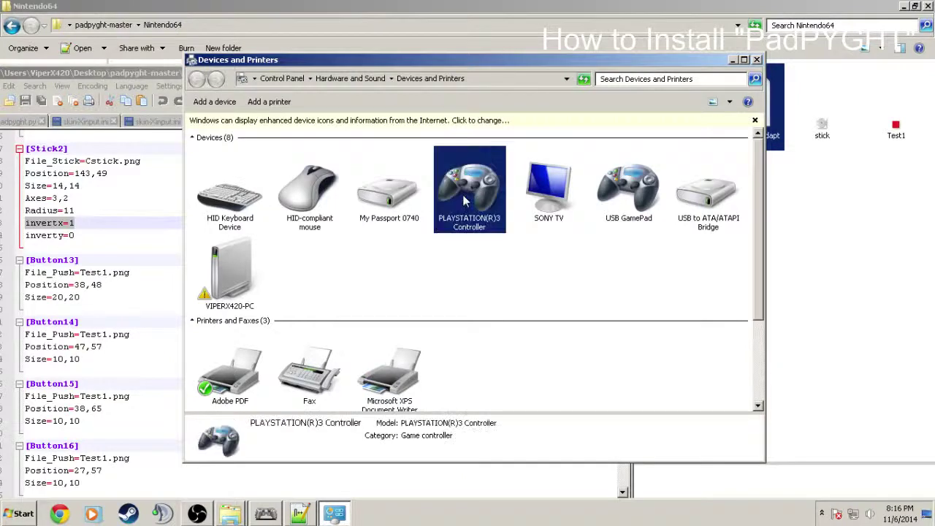
pyautogui.click(491, 206)
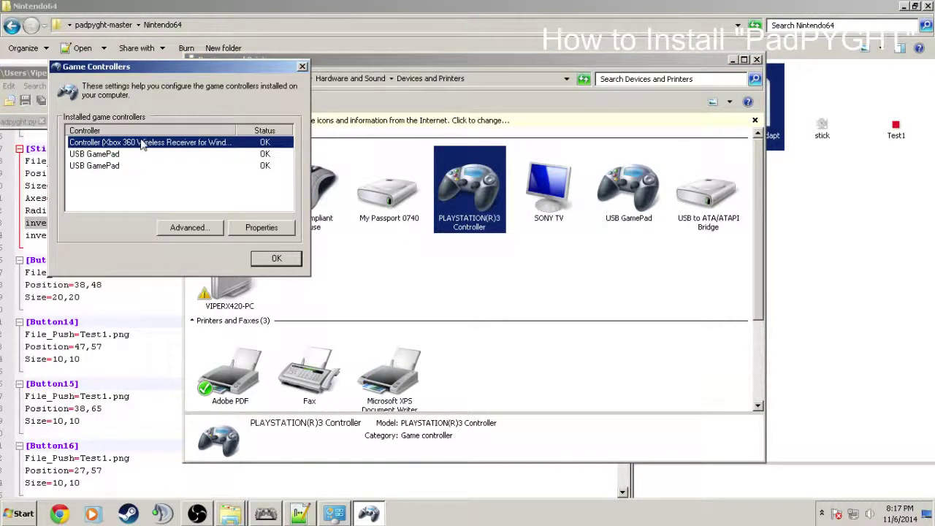
pyautogui.click(261, 229)
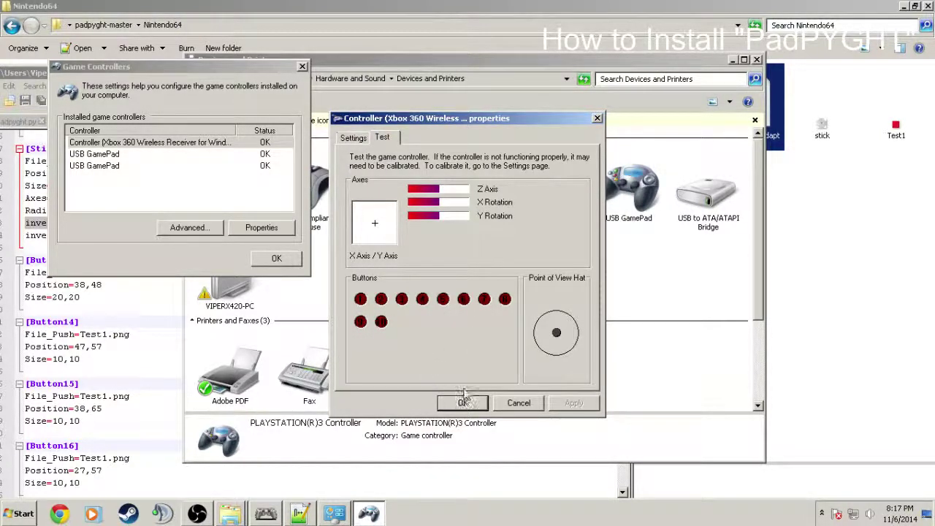
pyautogui.click(513, 409)
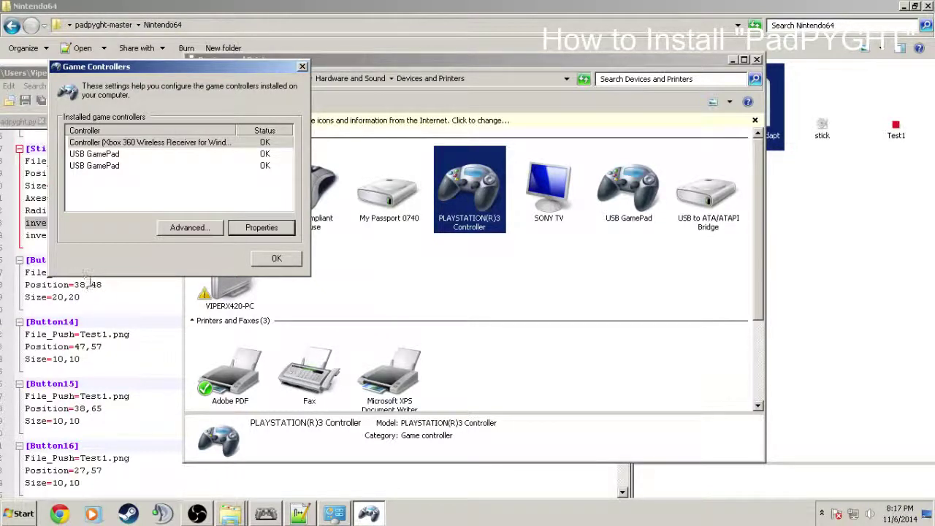
# Step: Inspect the first USB GamePad's test page, then close it and the Game Controllers dialog
pyautogui.click(107, 154)
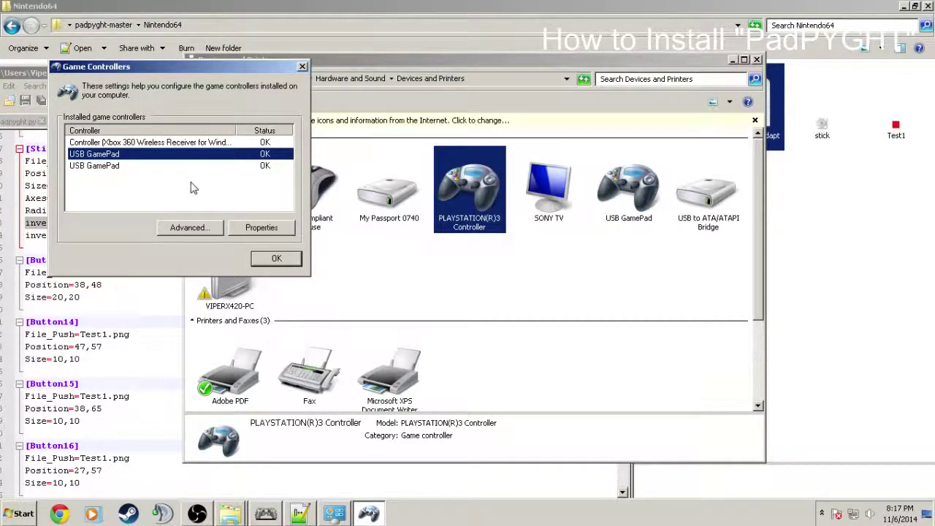
pyautogui.click(261, 228)
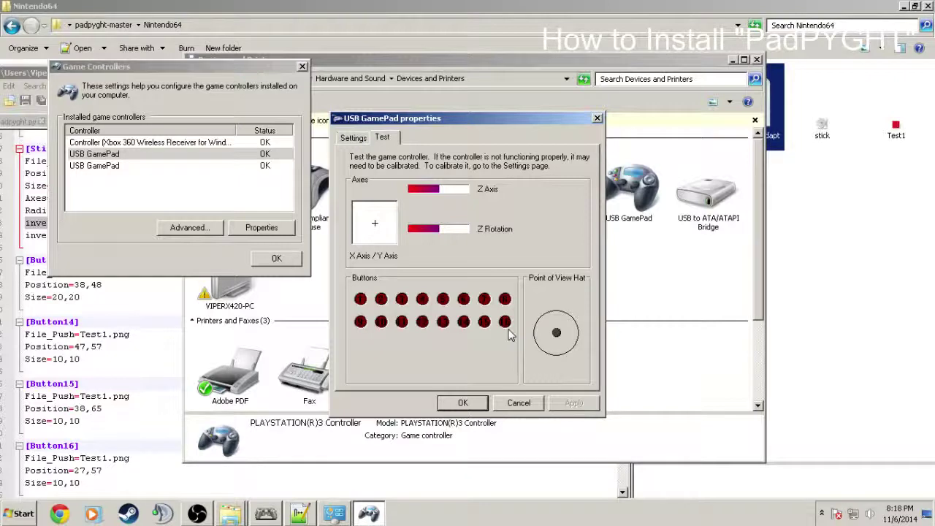
pyautogui.click(462, 403)
pyautogui.click(276, 260)
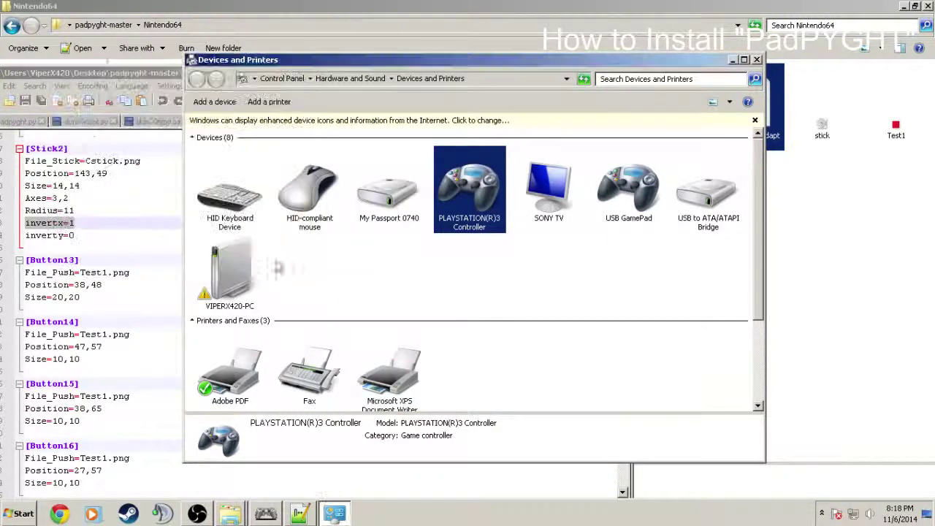
# Step: Close Devices and Printers and highlight the [General] and [Stick1] sections of skin-MayflashAdapter.ini
pyautogui.click(757, 59)
pyautogui.scroll(-2, 505, 219)
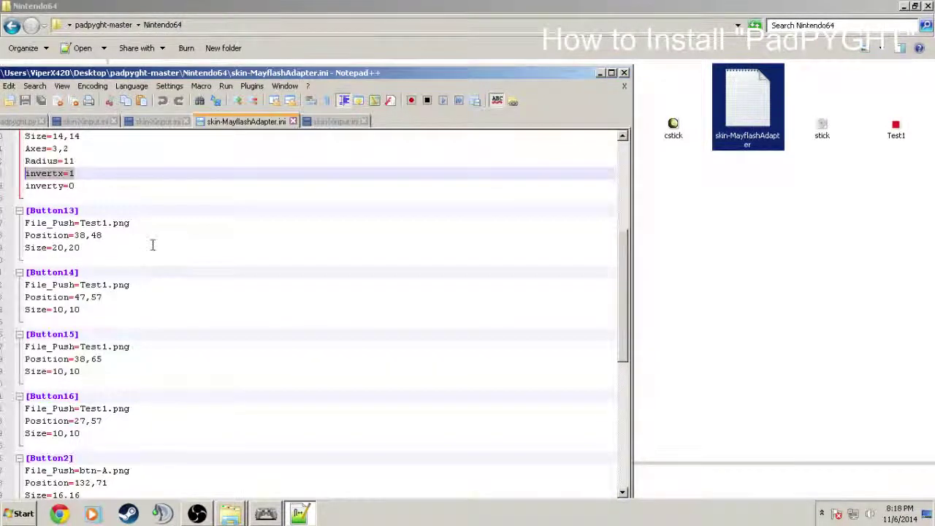
pyautogui.scroll(6, 153, 249)
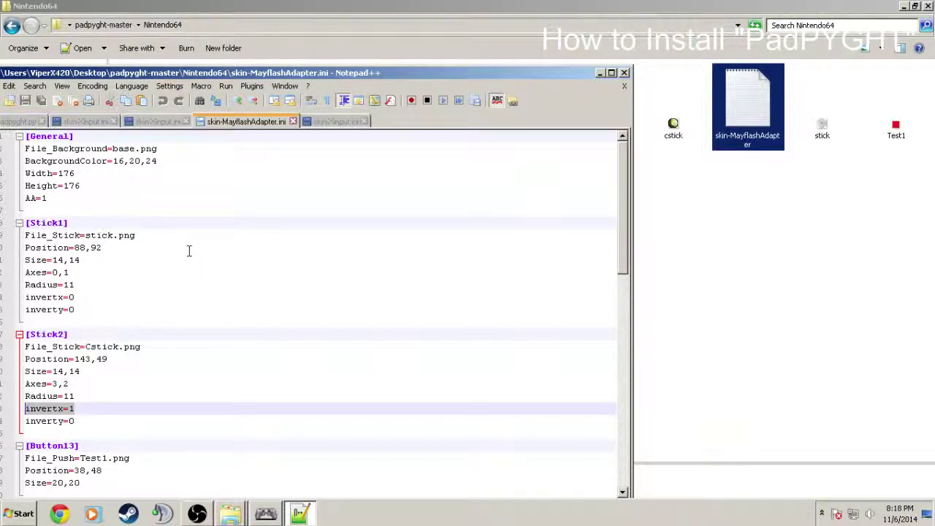
pyautogui.moveTo(48, 199); pyautogui.dragTo(3, 135)
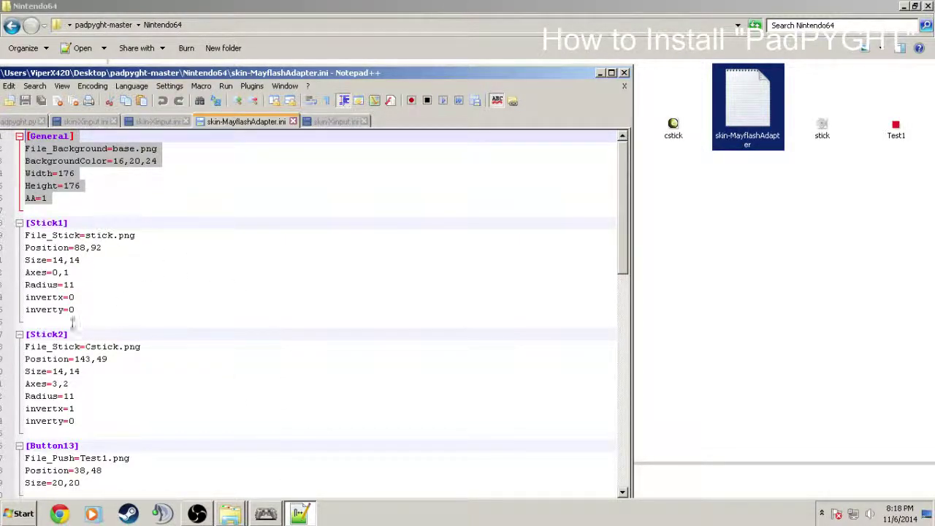
pyautogui.moveTo(4, 313); pyautogui.dragTo(3, 226)
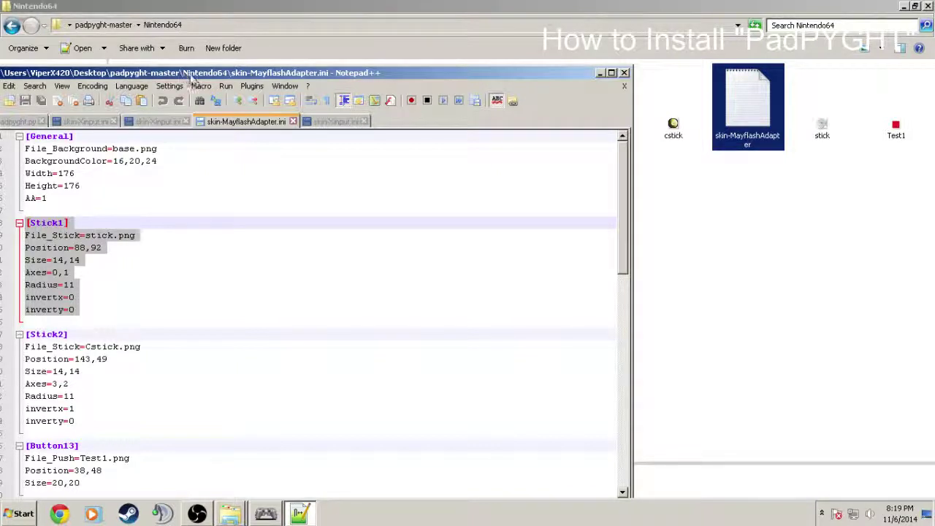
# Step: Close Notepad++ and the Nintendo64 folder, then reposition the OBS window
pyautogui.click(625, 73)
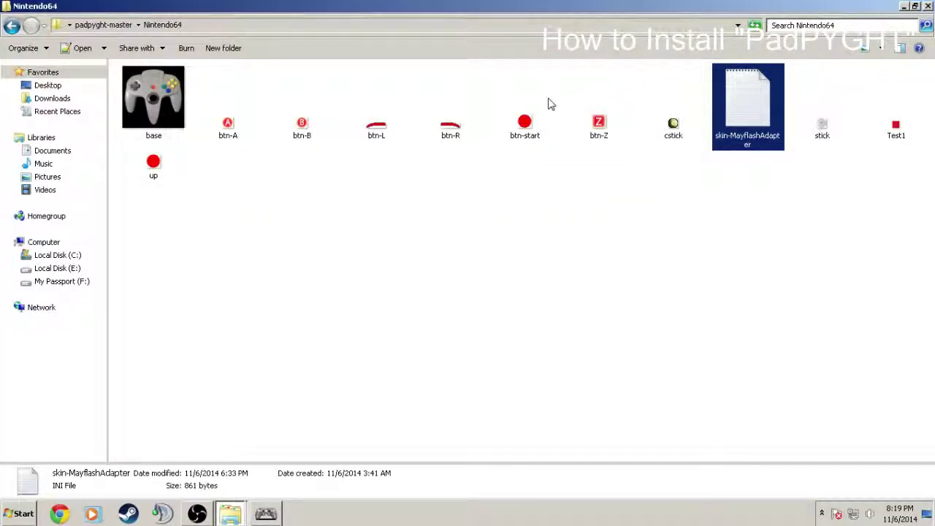
pyautogui.click(928, 7)
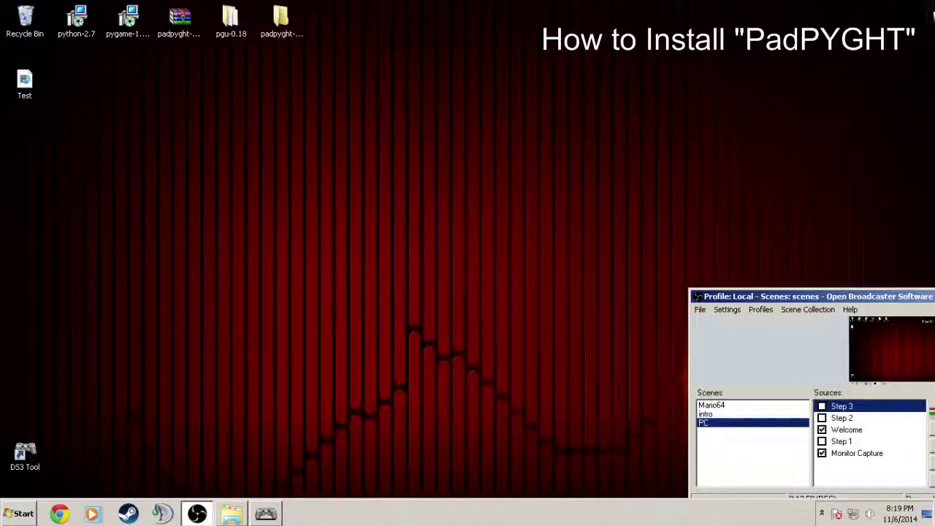
pyautogui.moveTo(438, 219); pyautogui.dragTo(537, 289)
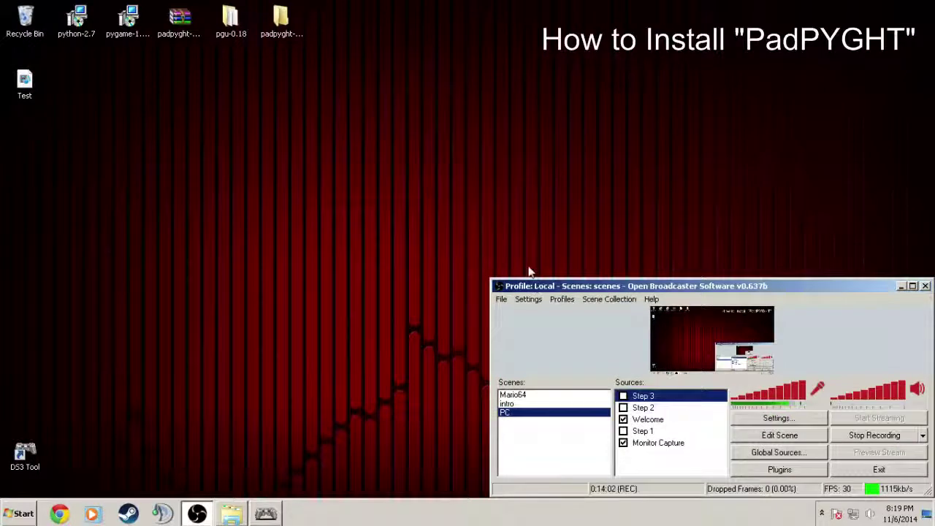